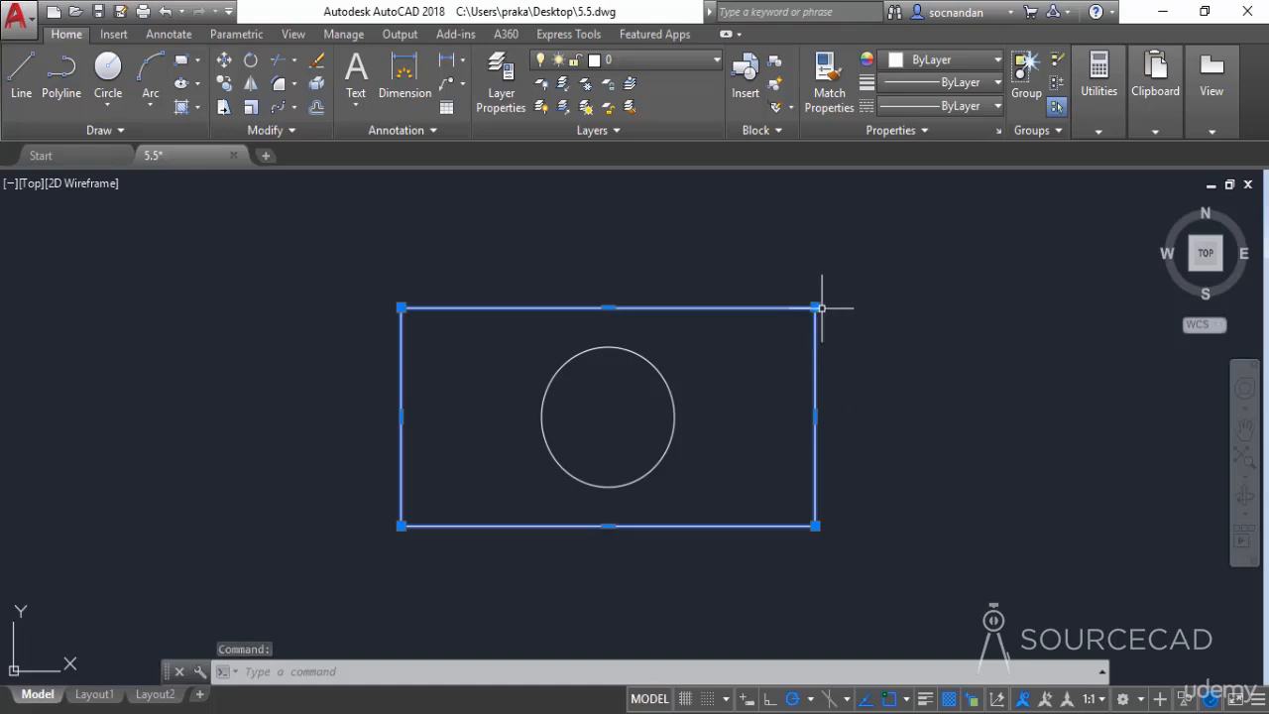
# Examine the grip options at the rectangle's corners and edge midpoints, select the circle to compare its grips, and clear the selection.
pyautogui.moveTo(815, 308)
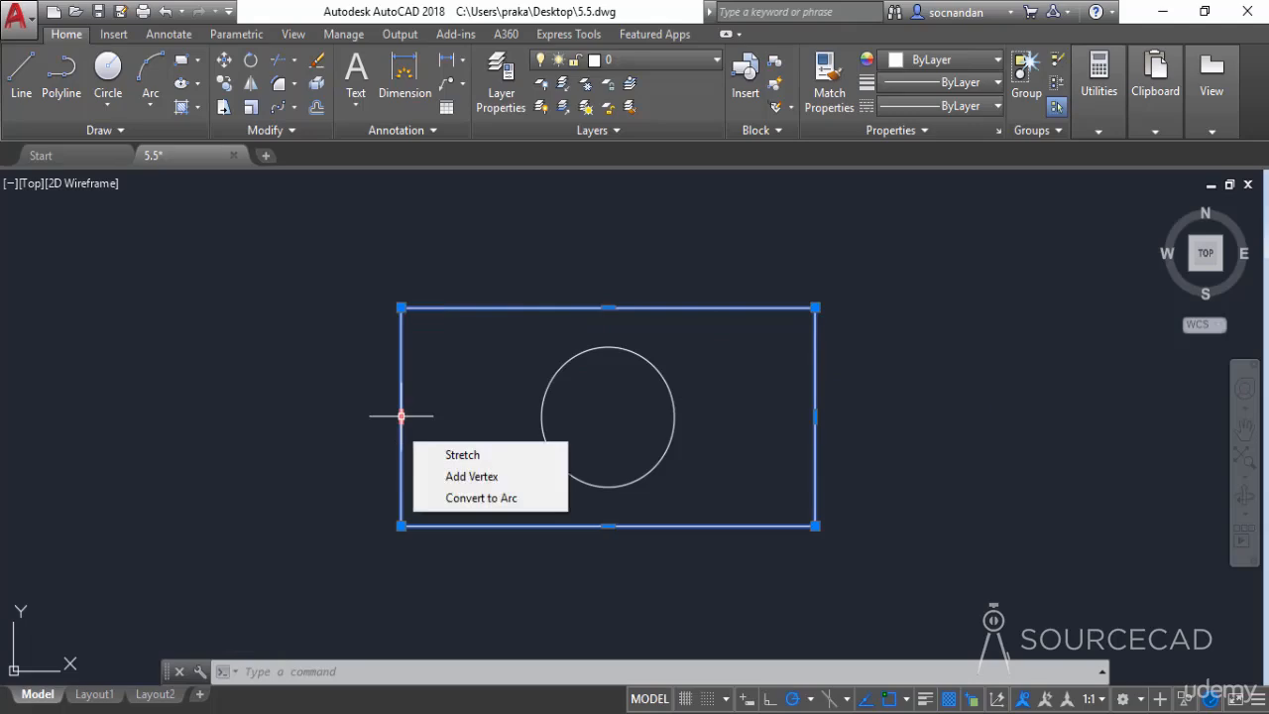
pyautogui.moveTo(401, 526)
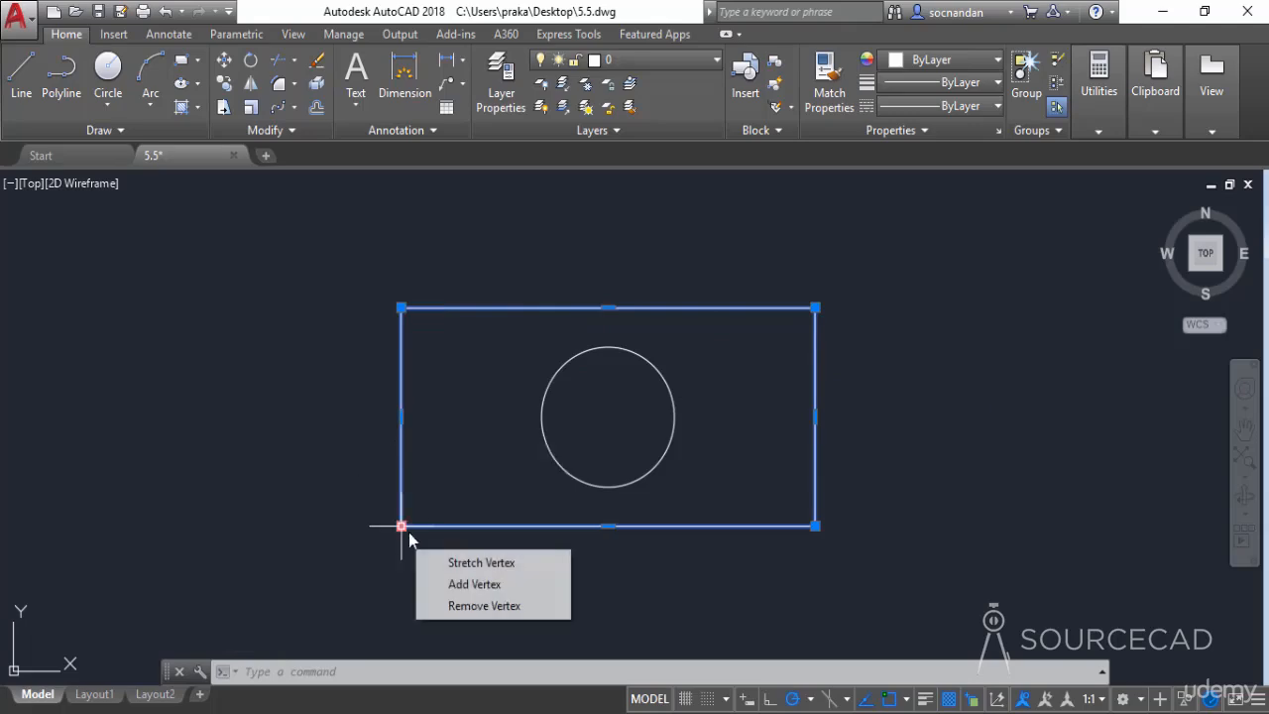
pyautogui.click(552, 402)
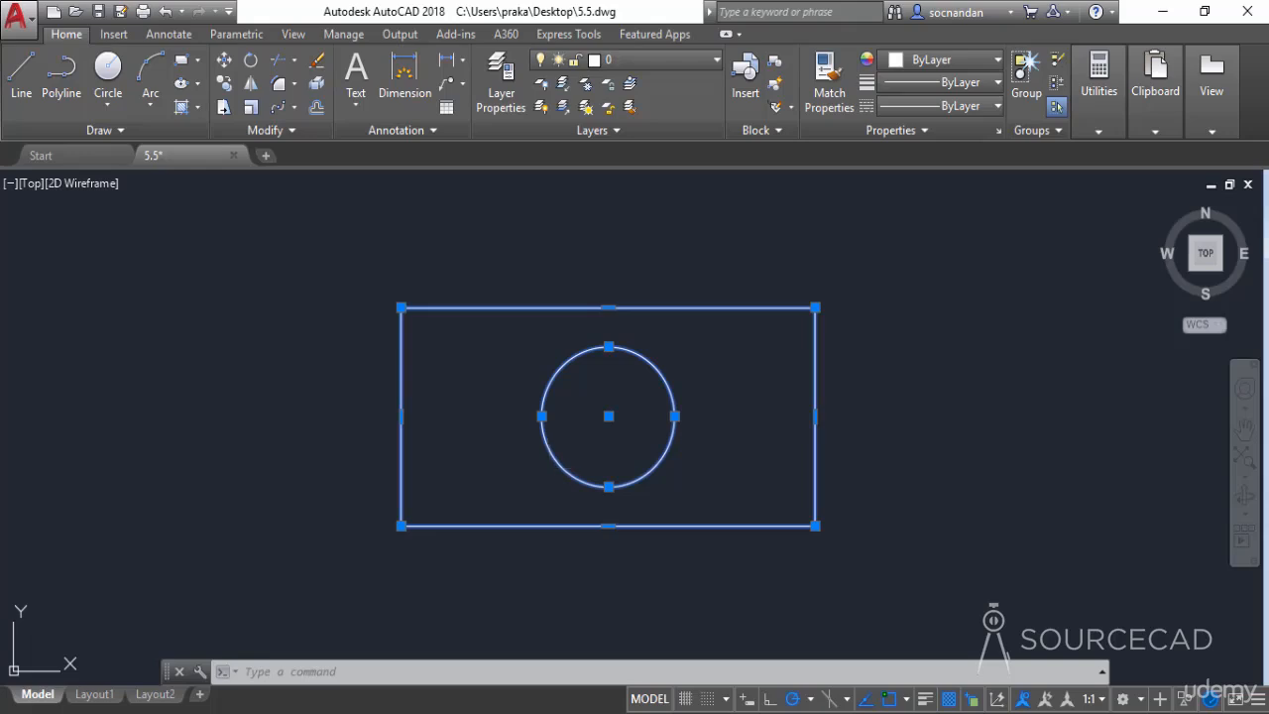
pyautogui.press('Escape')
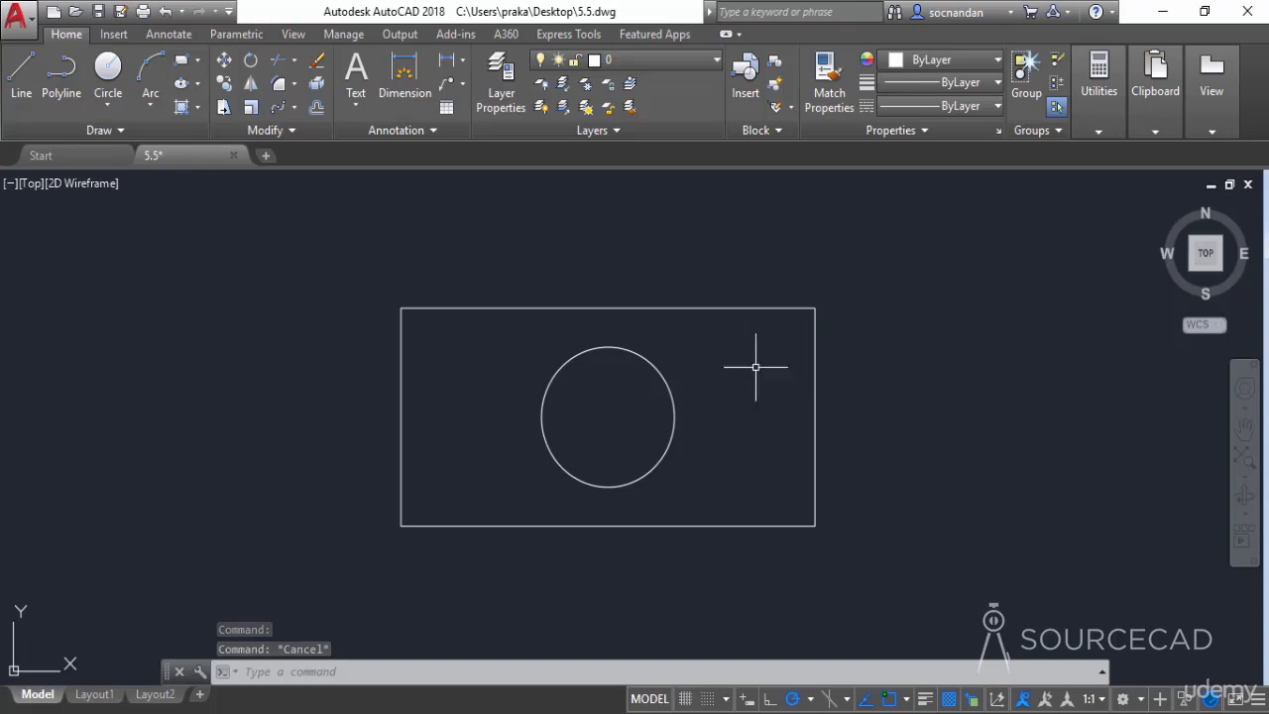
# Stretch the rectangle's upper-right vertex up and outward to form an irregular quadrilateral.
pyautogui.click(764, 310)
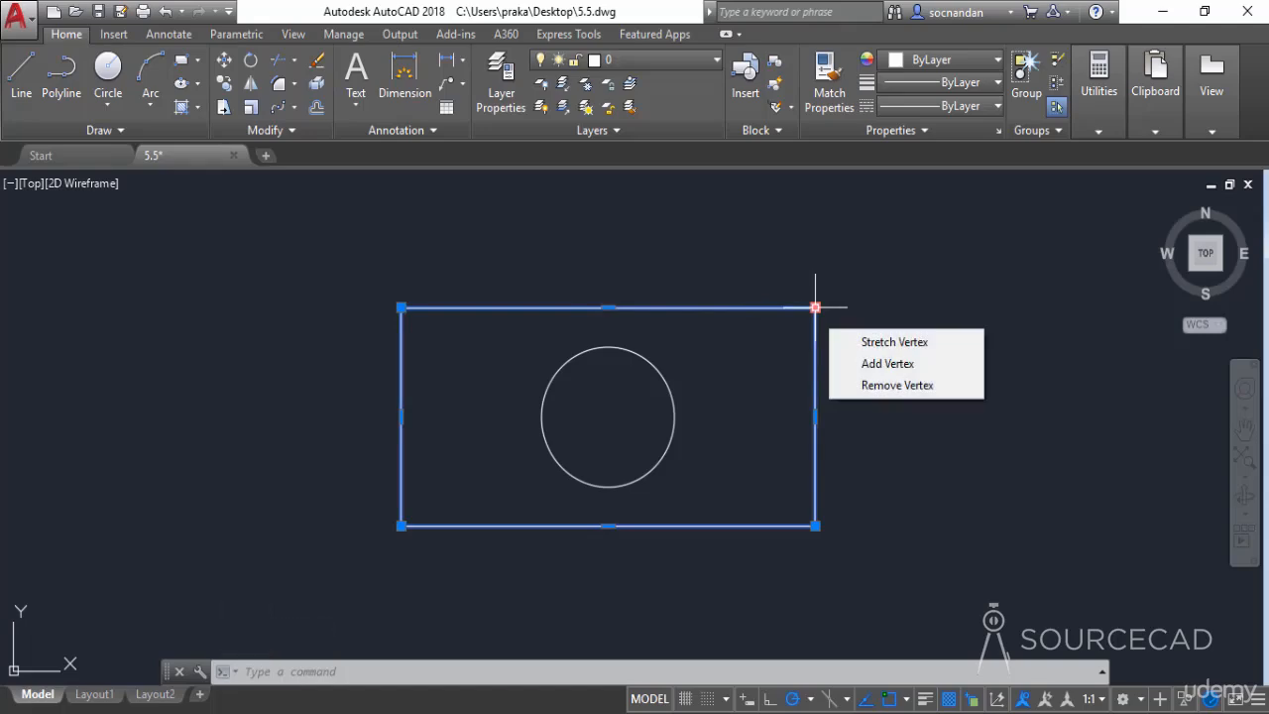
pyautogui.click(966, 344)
pyautogui.click(911, 216)
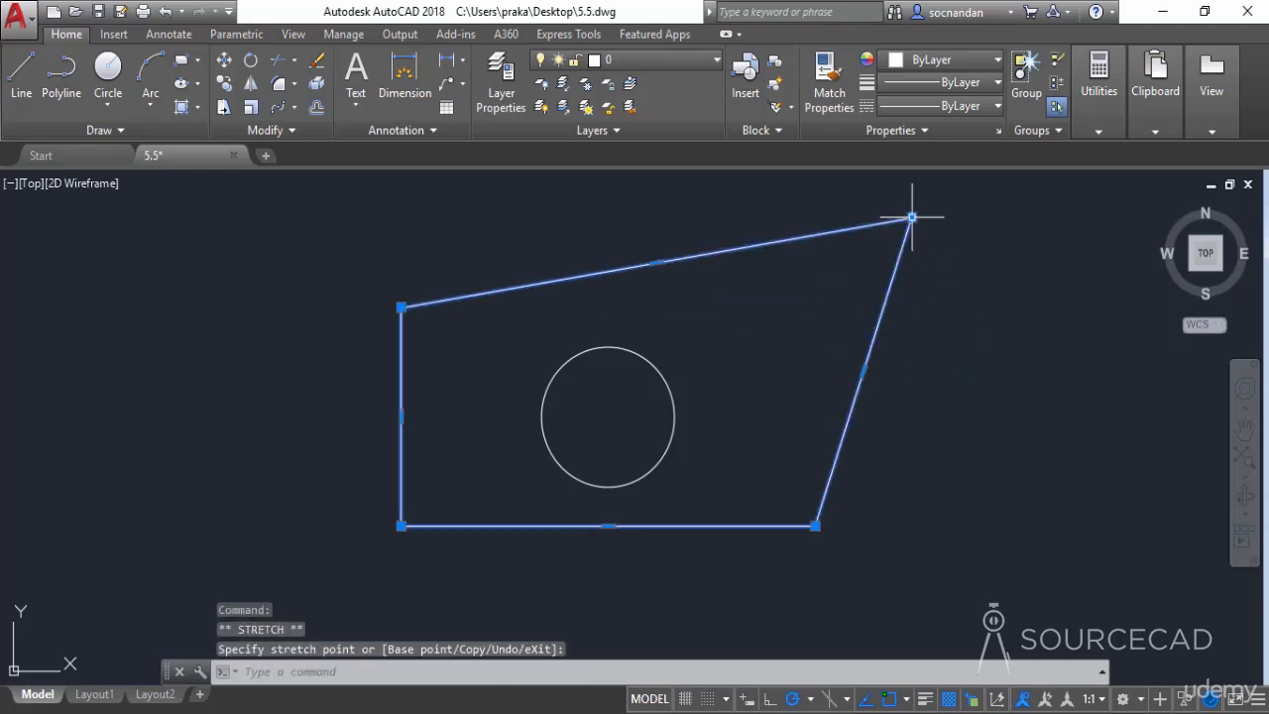
# Add a vertex above and to the right of the circle near the original top edge, and remove the stretched upper-right vertex.
pyautogui.moveTo(911, 216)
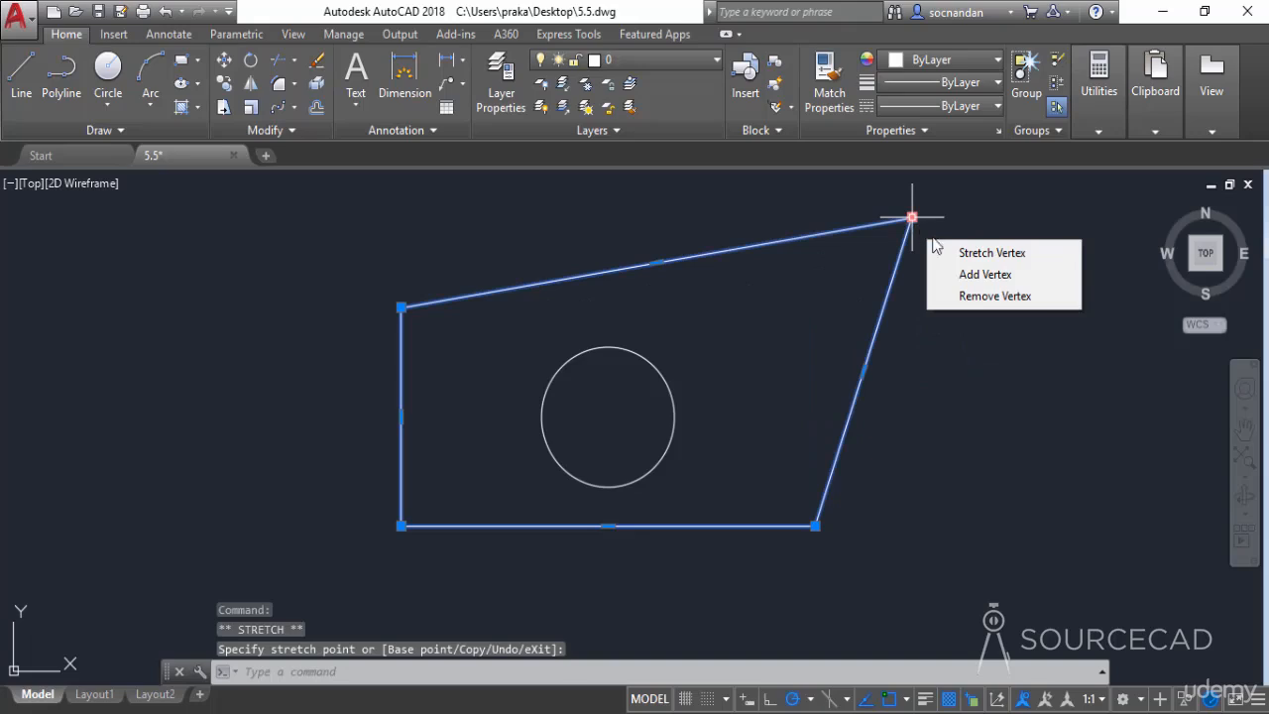
pyautogui.click(985, 275)
pyautogui.click(750, 314)
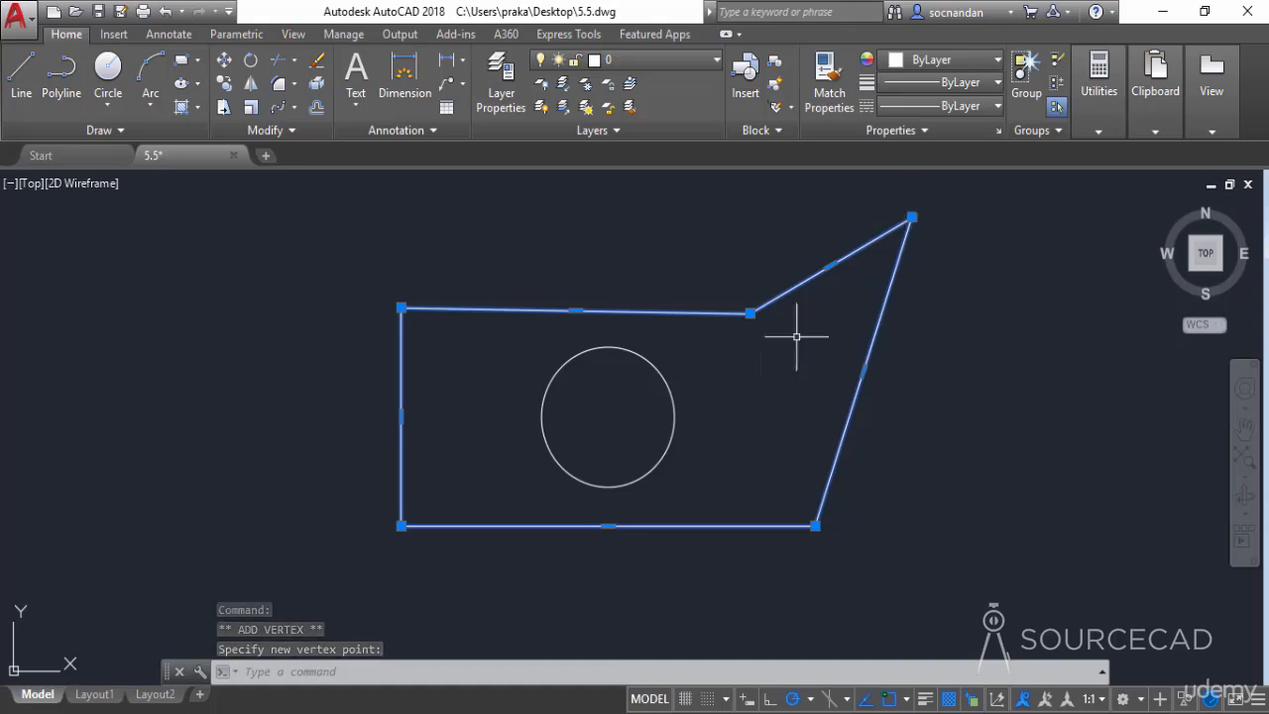
pyautogui.moveTo(750, 313)
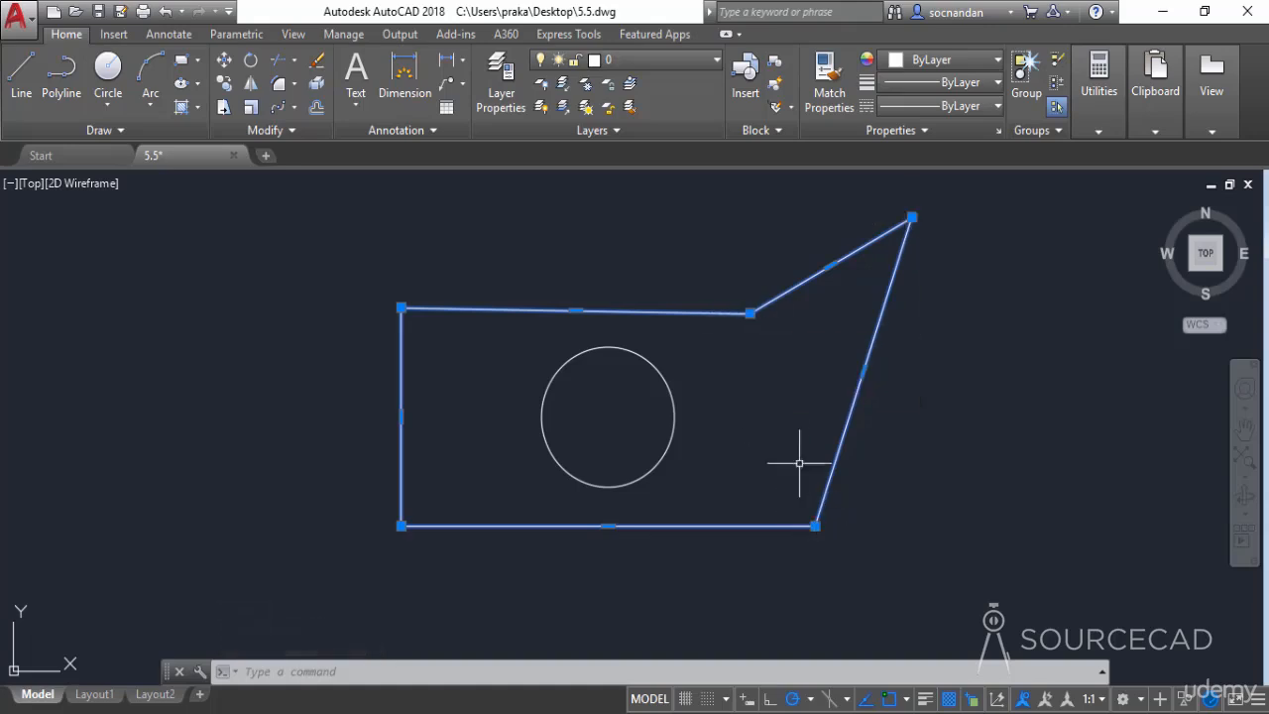
pyautogui.moveTo(913, 216)
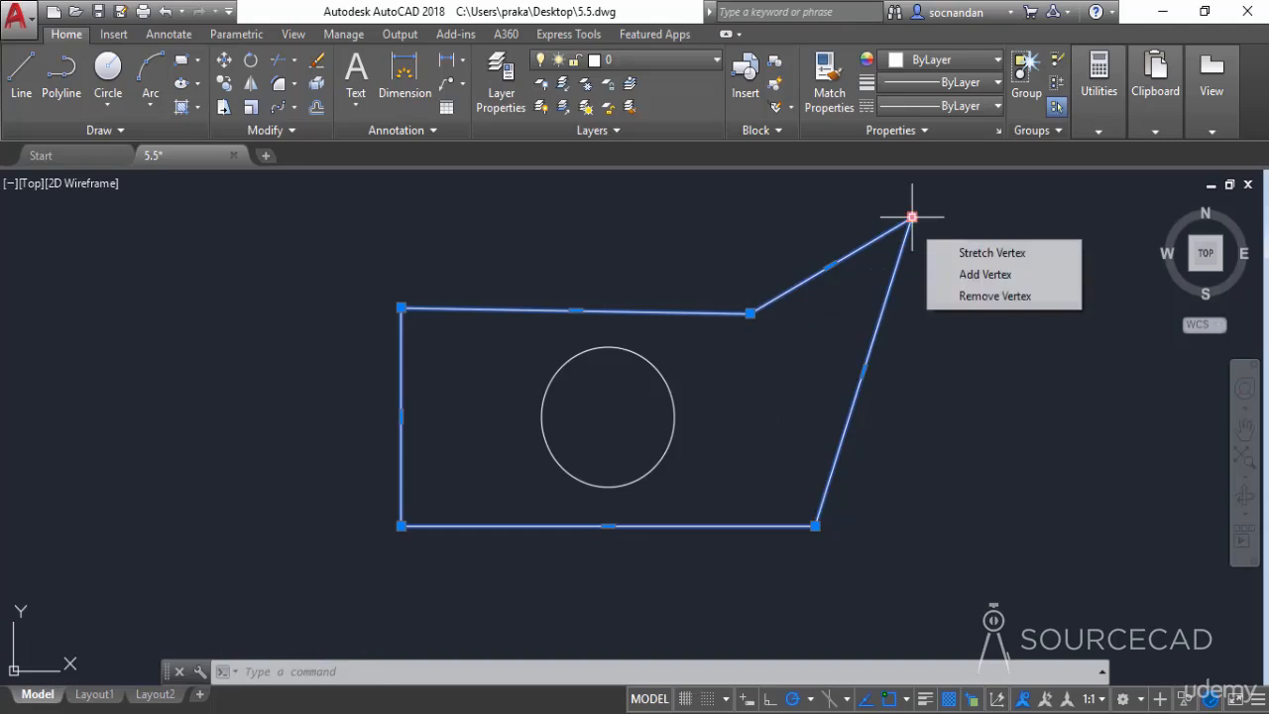
pyautogui.click(990, 296)
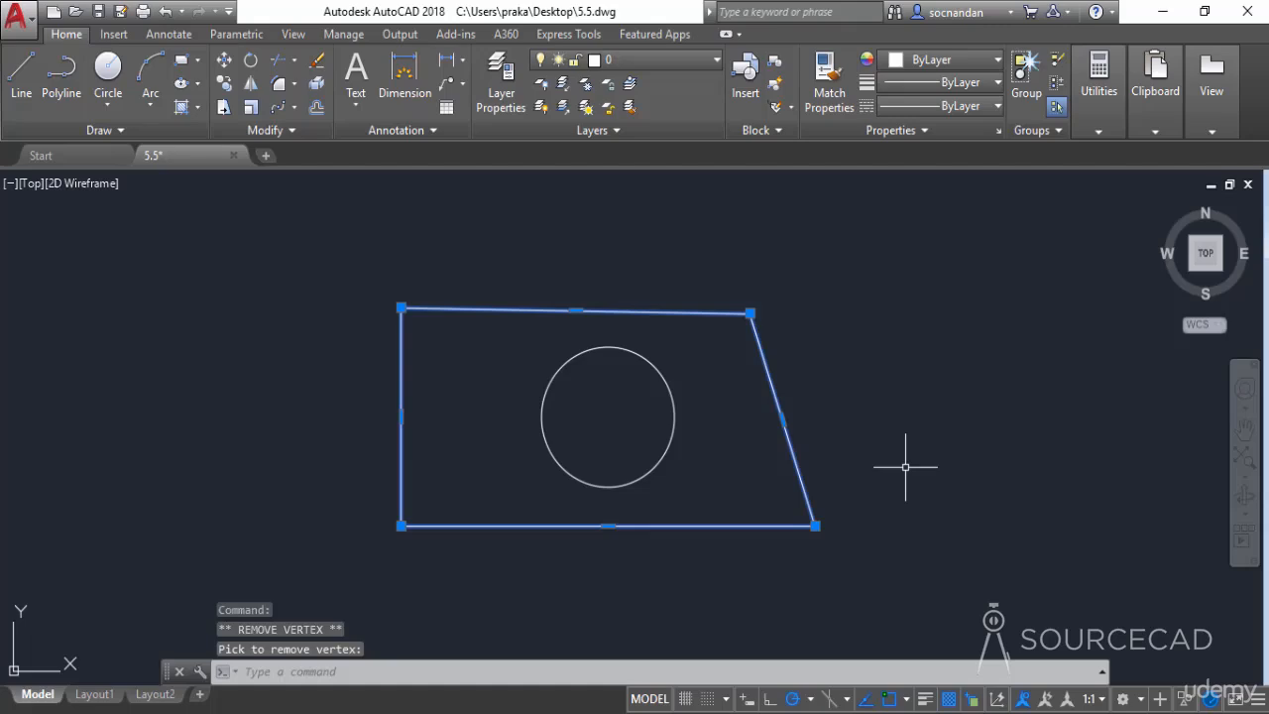
# Convert the slanted right segment to an outward-bulging arc with its midpoint about 20 units away horizontally, and convert it back to a line.
pyautogui.moveTo(782, 419)
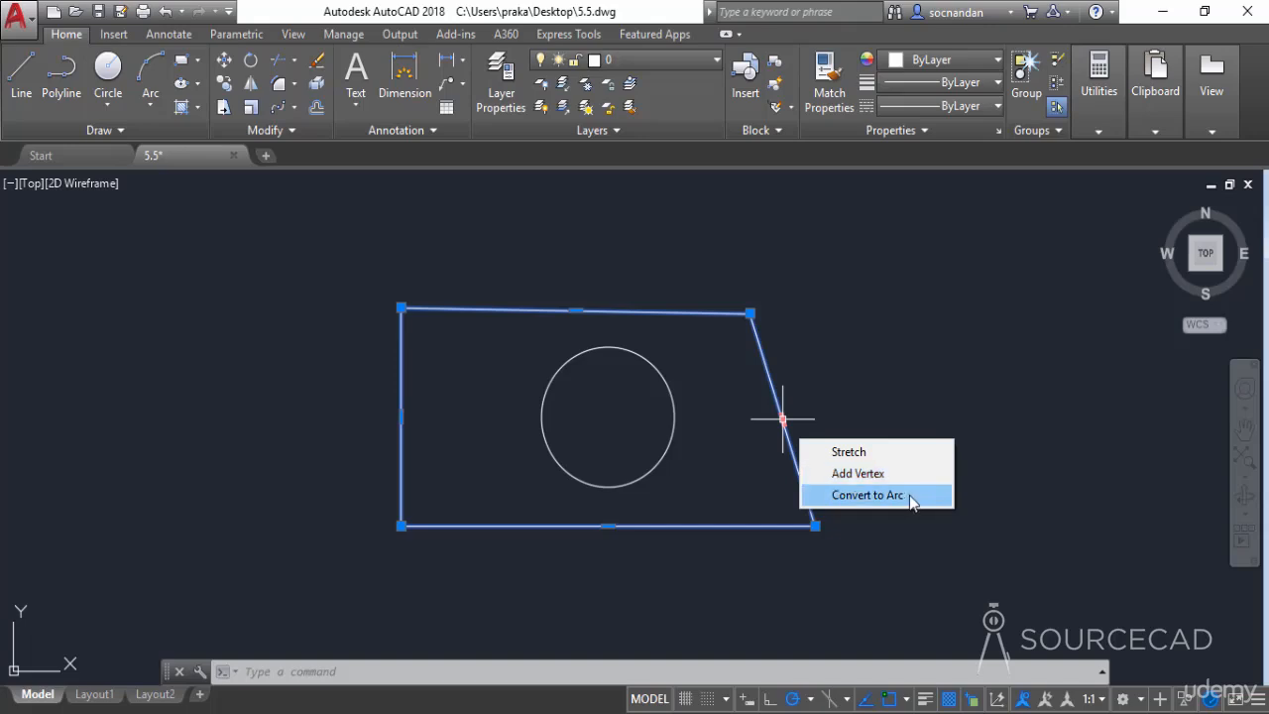
pyautogui.click(867, 495)
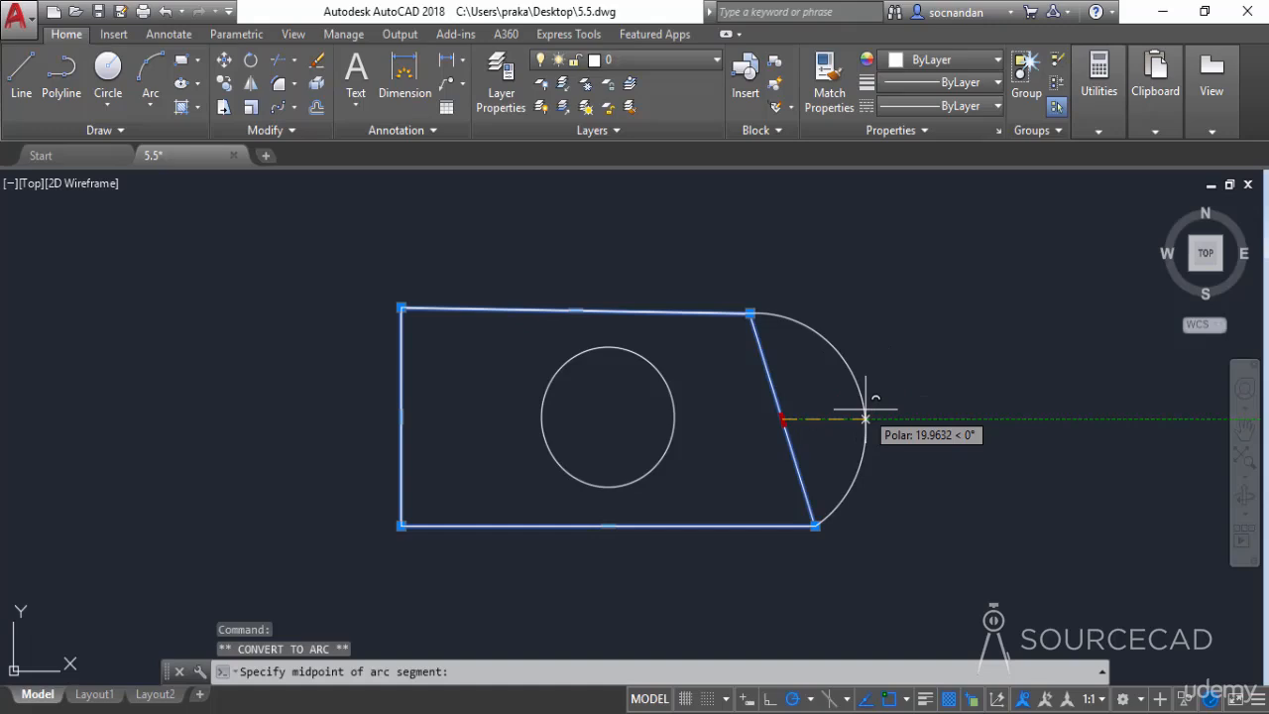
pyautogui.click(866, 418)
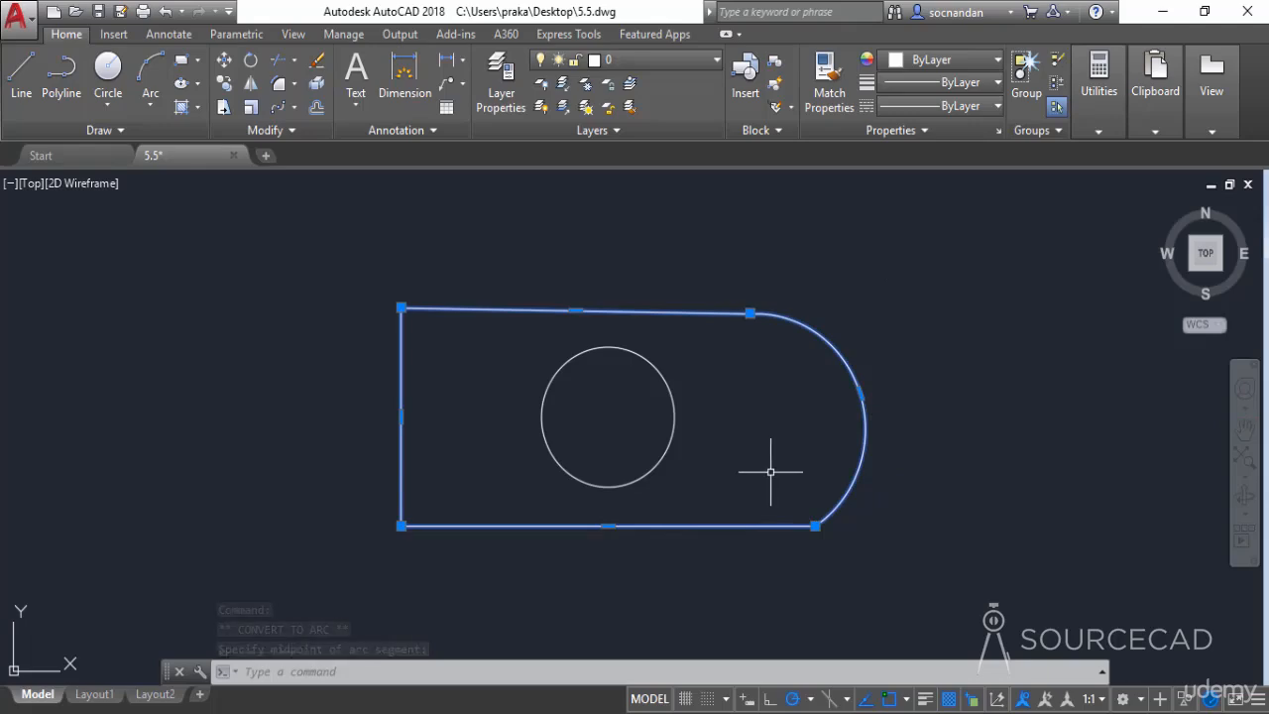
pyautogui.moveTo(860, 393)
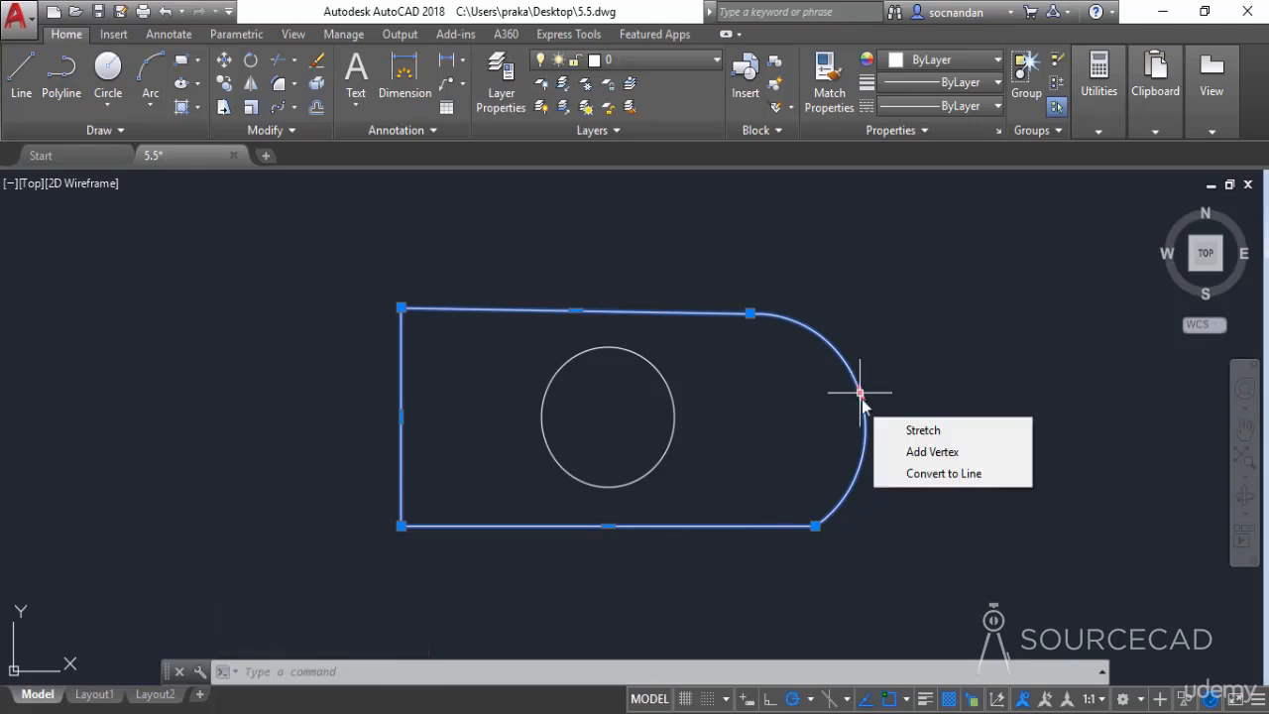
pyautogui.click(988, 476)
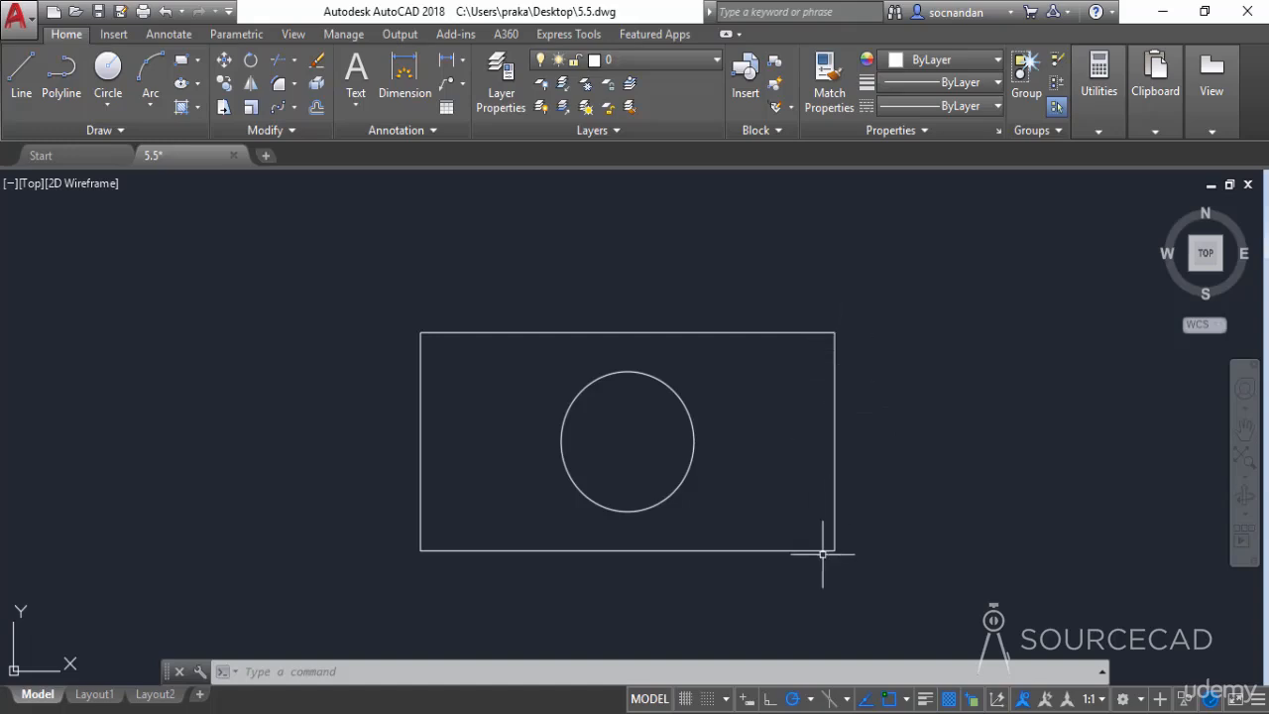
# Stretch the rectangle's right side horizontally outward by moving its two right corner grips together.
pyautogui.click(836, 357)
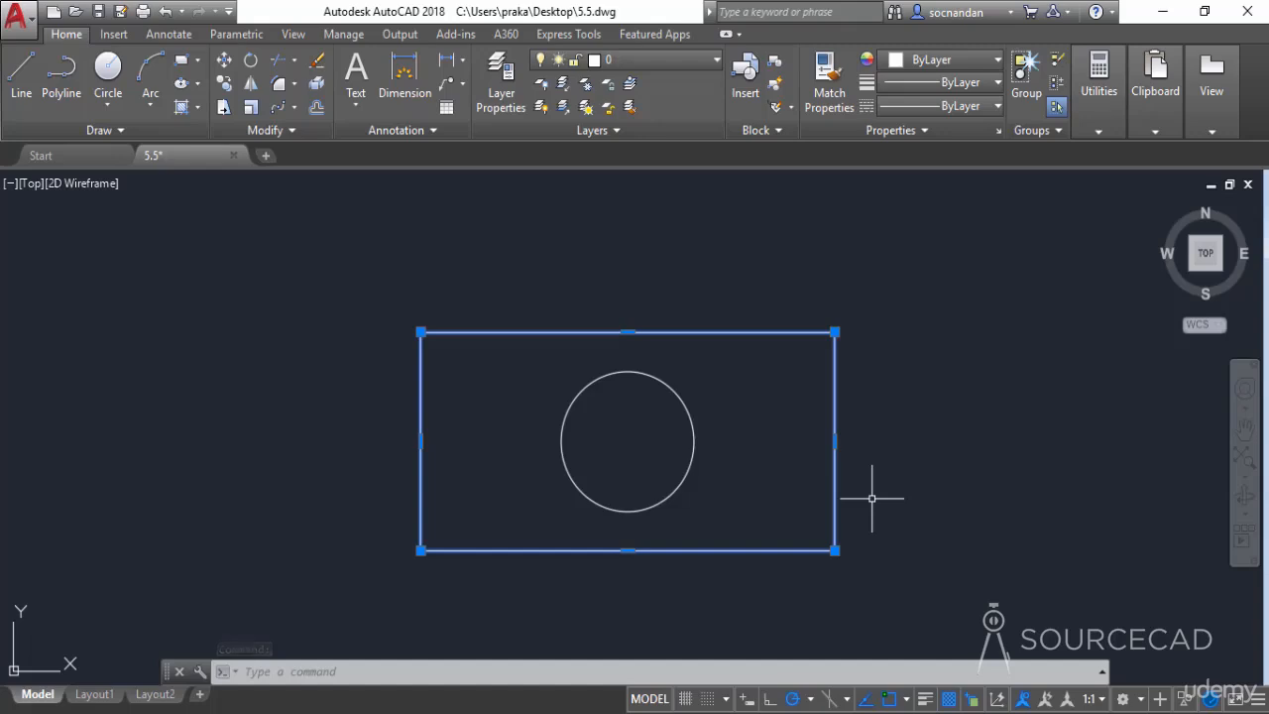
pyautogui.press('shift')
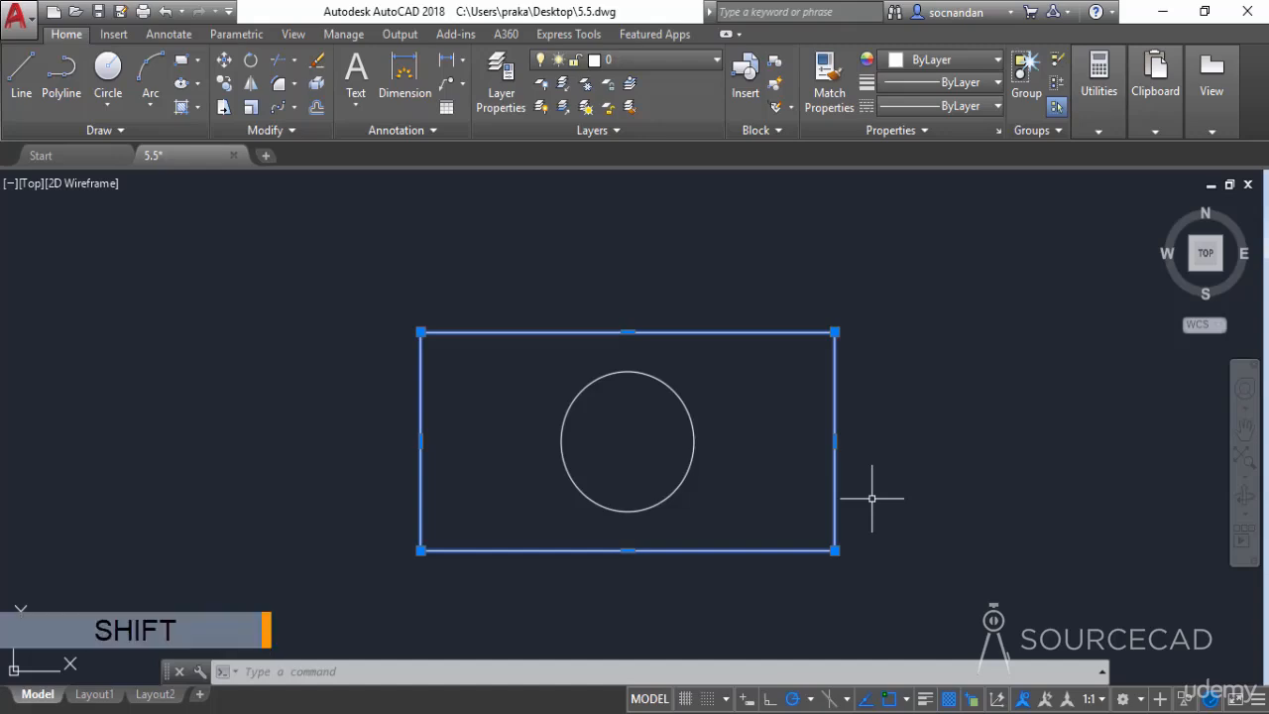
pyautogui.keyDown('shift'); pyautogui.click(836, 333); pyautogui.keyUp('shift')
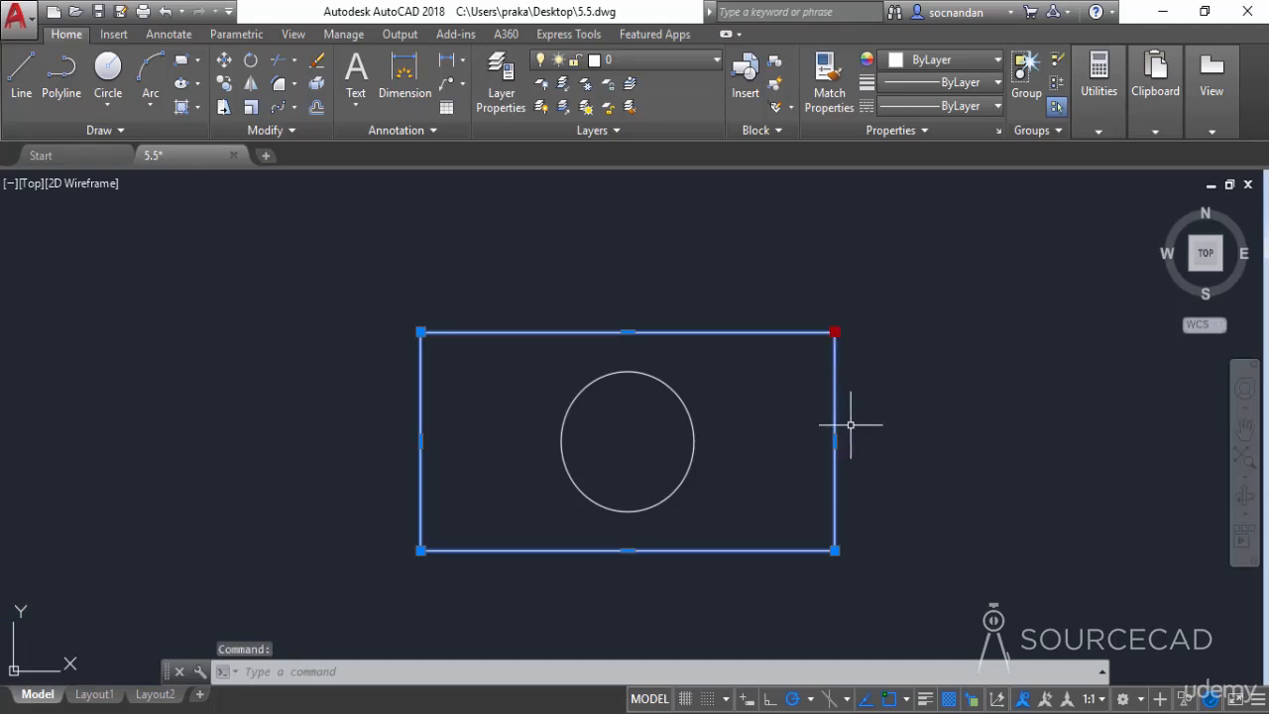
pyautogui.keyDown('shift'); pyautogui.click(836, 550); pyautogui.keyUp('shift')
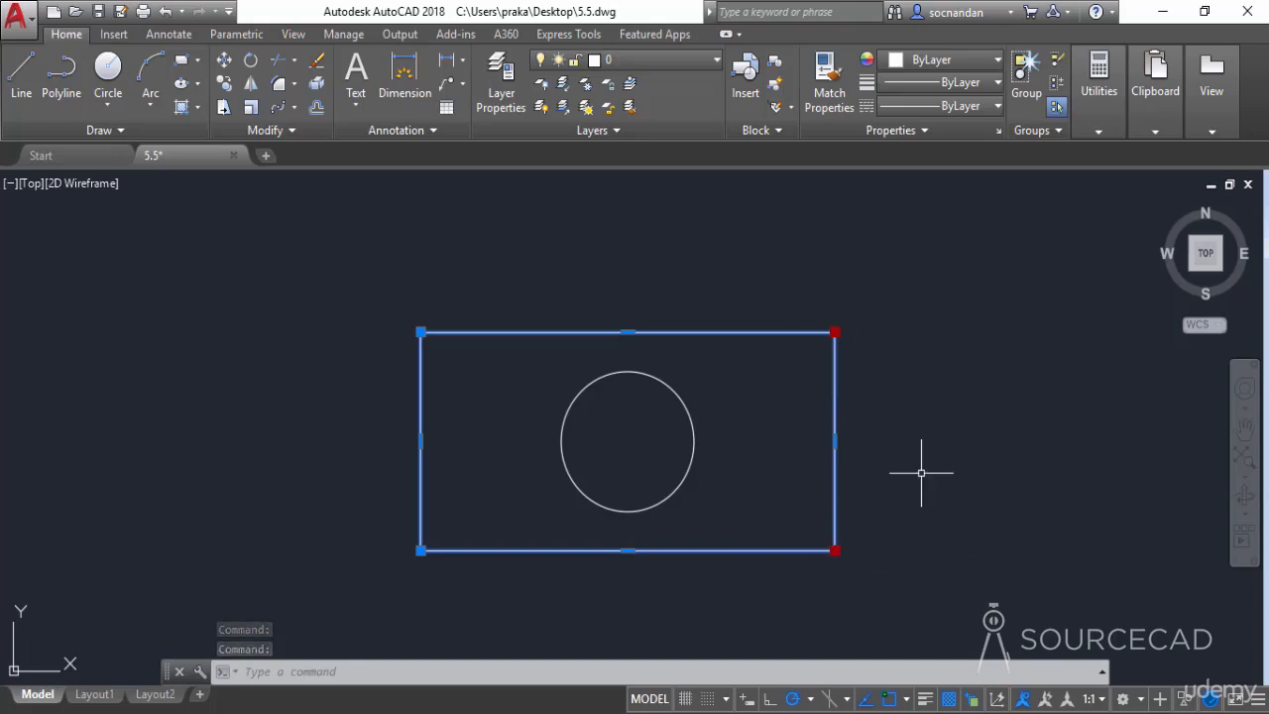
pyautogui.click(835, 332)
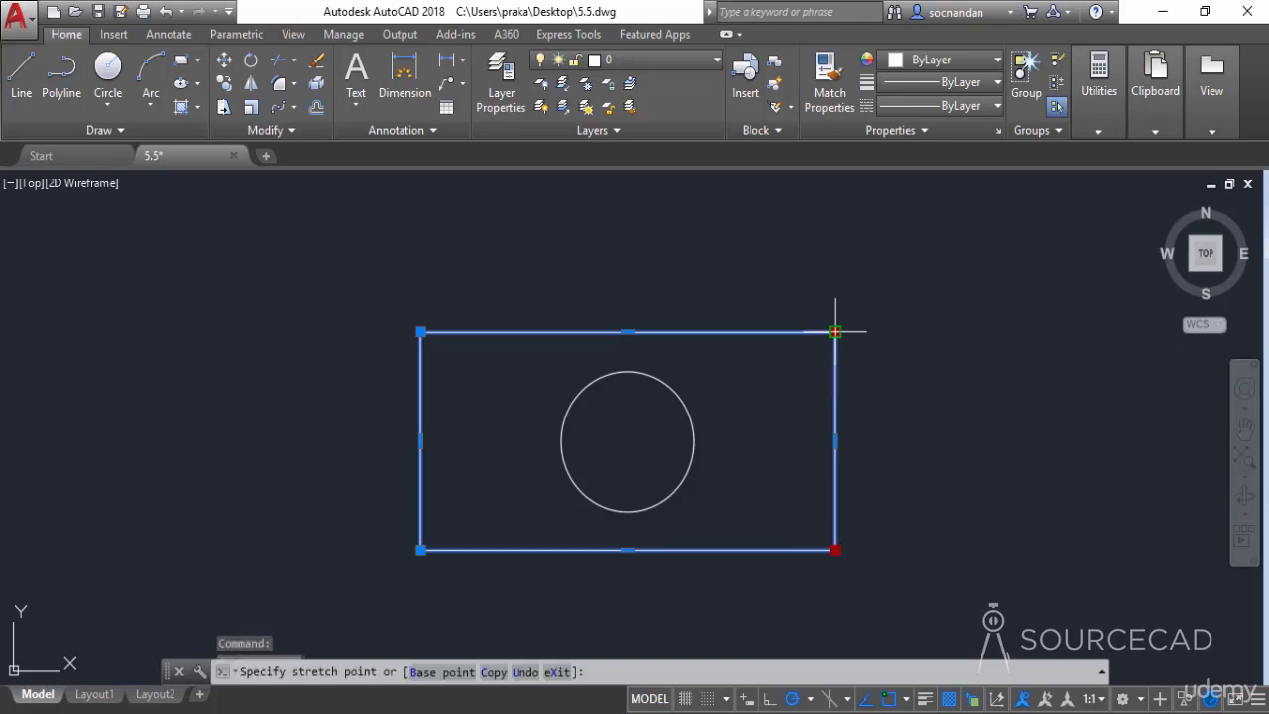
pyautogui.click(983, 331)
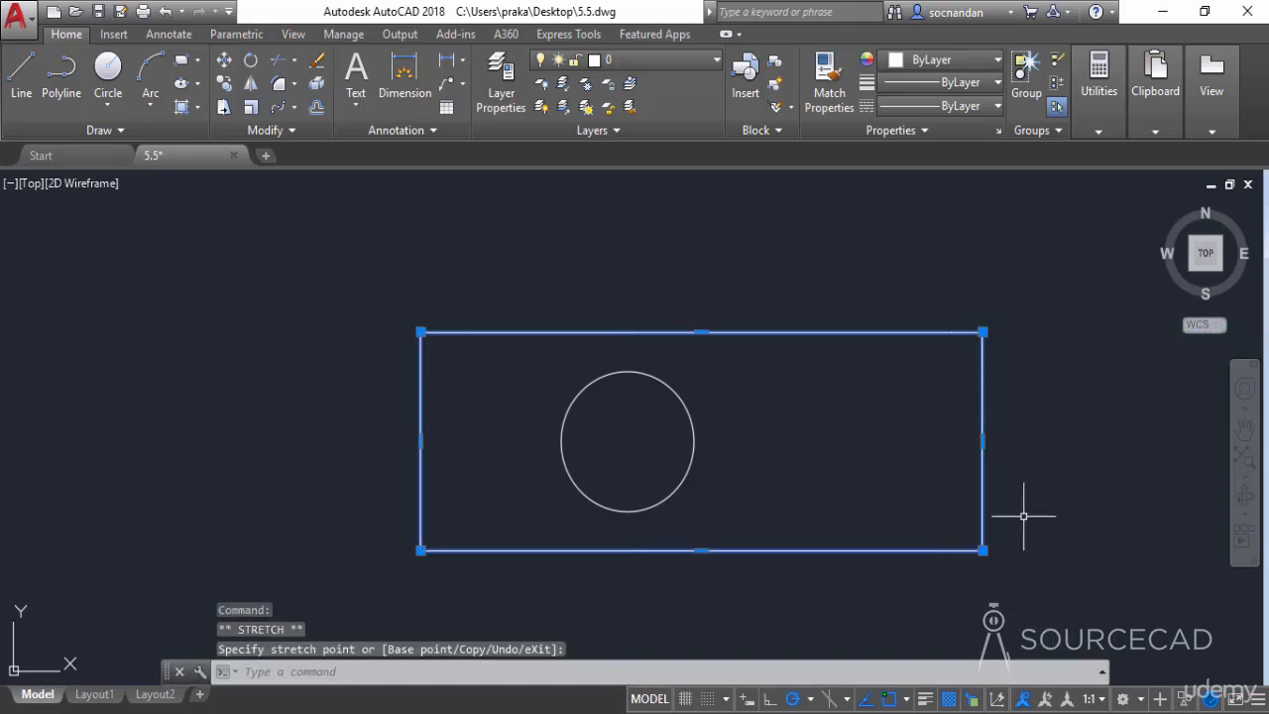
# Stretch only the upper-right corner up and inward, and undo both stretches of the rectangle.
pyautogui.click(983, 332)
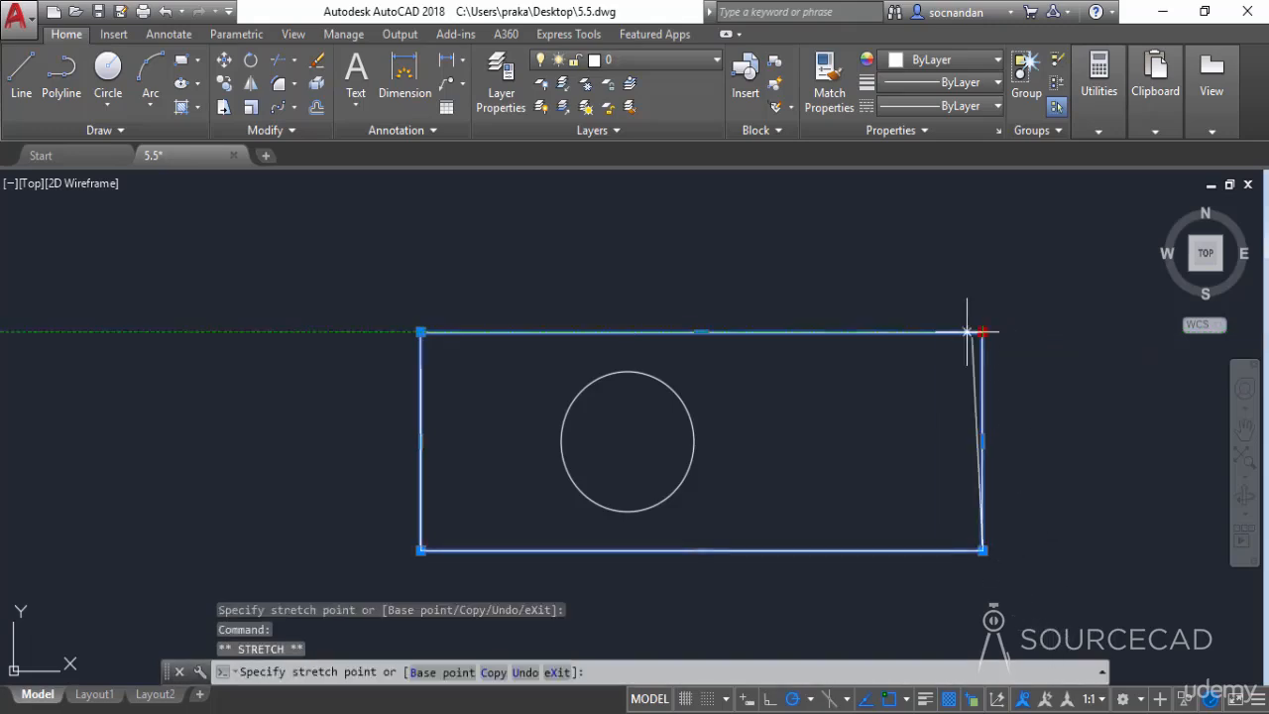
pyautogui.click(750, 268)
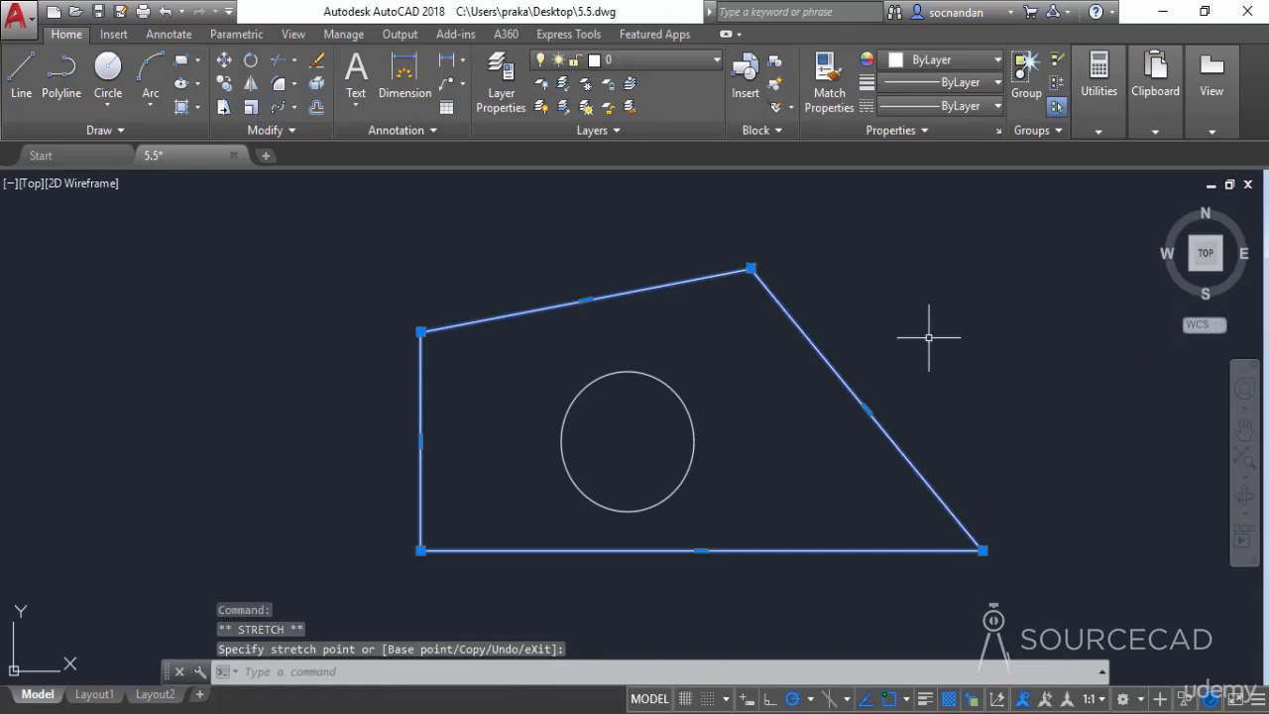
pyautogui.hotkey('ctrl', 'z')
pyautogui.hotkey('ctrl', 'z')
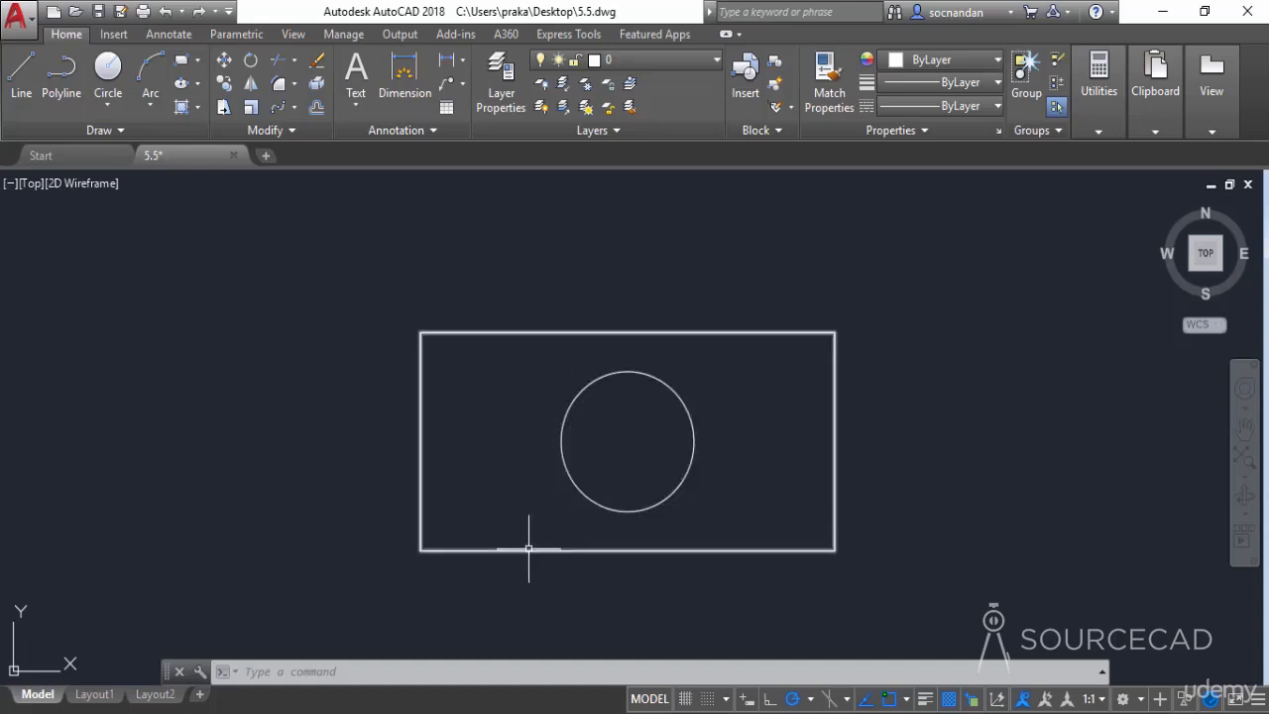
# Cycle the rectangle's bottom midpoint grip through the Stretch, Move, Rotate, Scale and Mirror modes, and cancel the grip edit.
pyautogui.moveTo(530, 551)
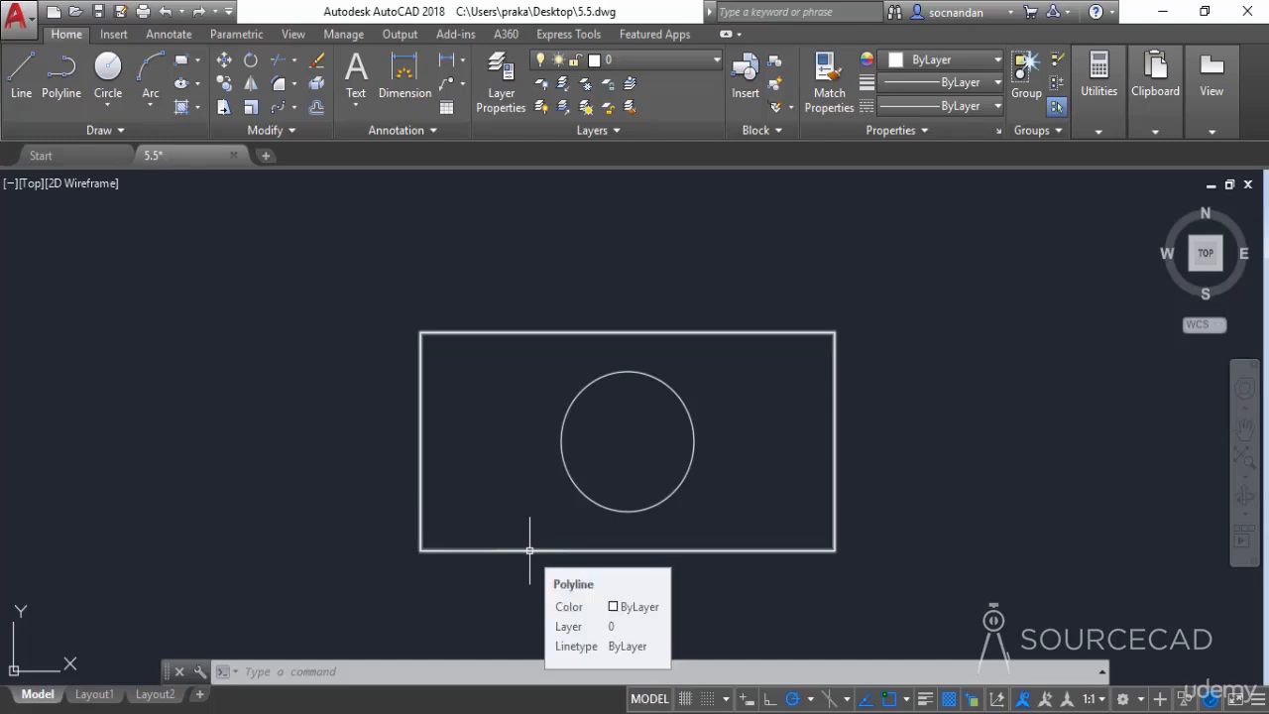
pyautogui.click(529, 550)
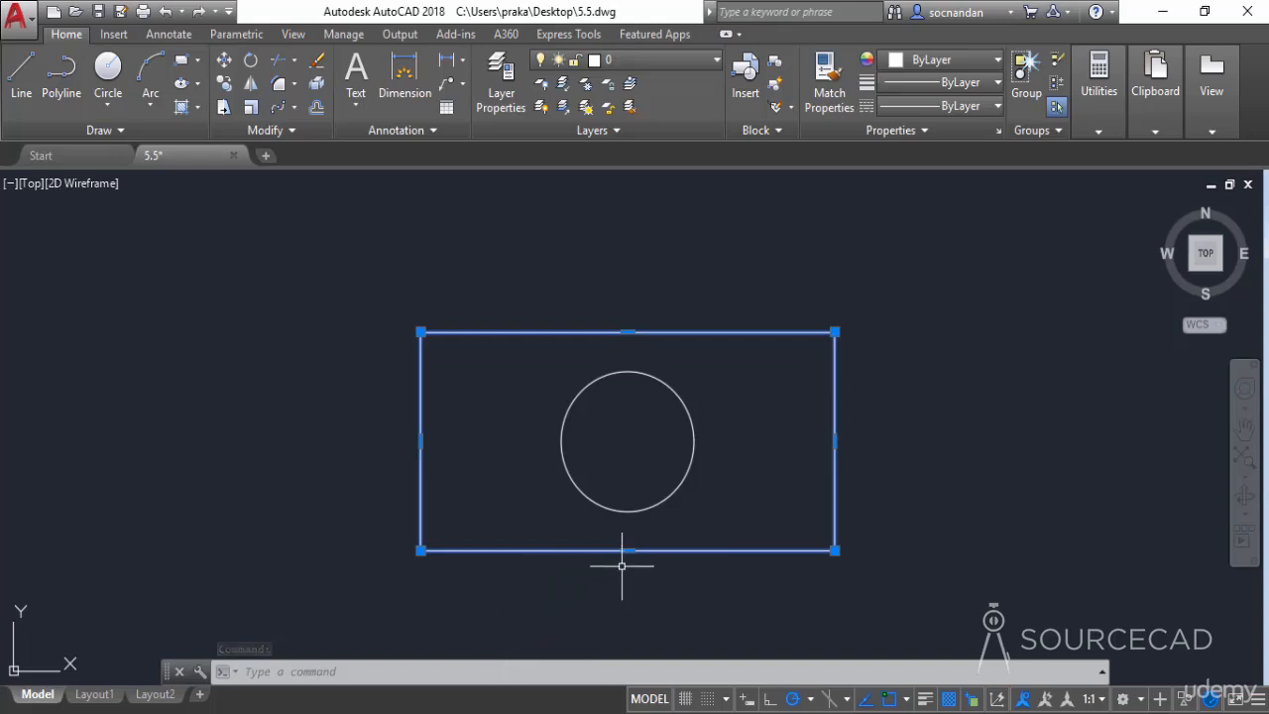
pyautogui.moveTo(627, 551)
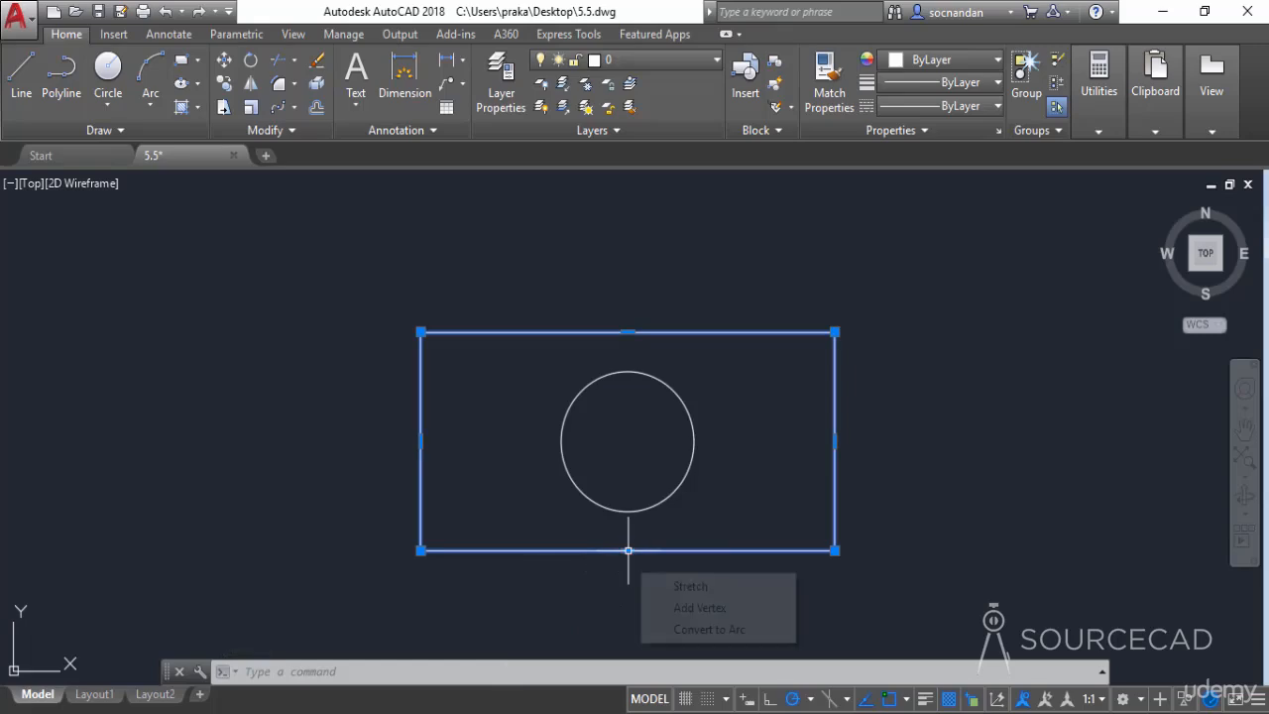
pyautogui.click(628, 551)
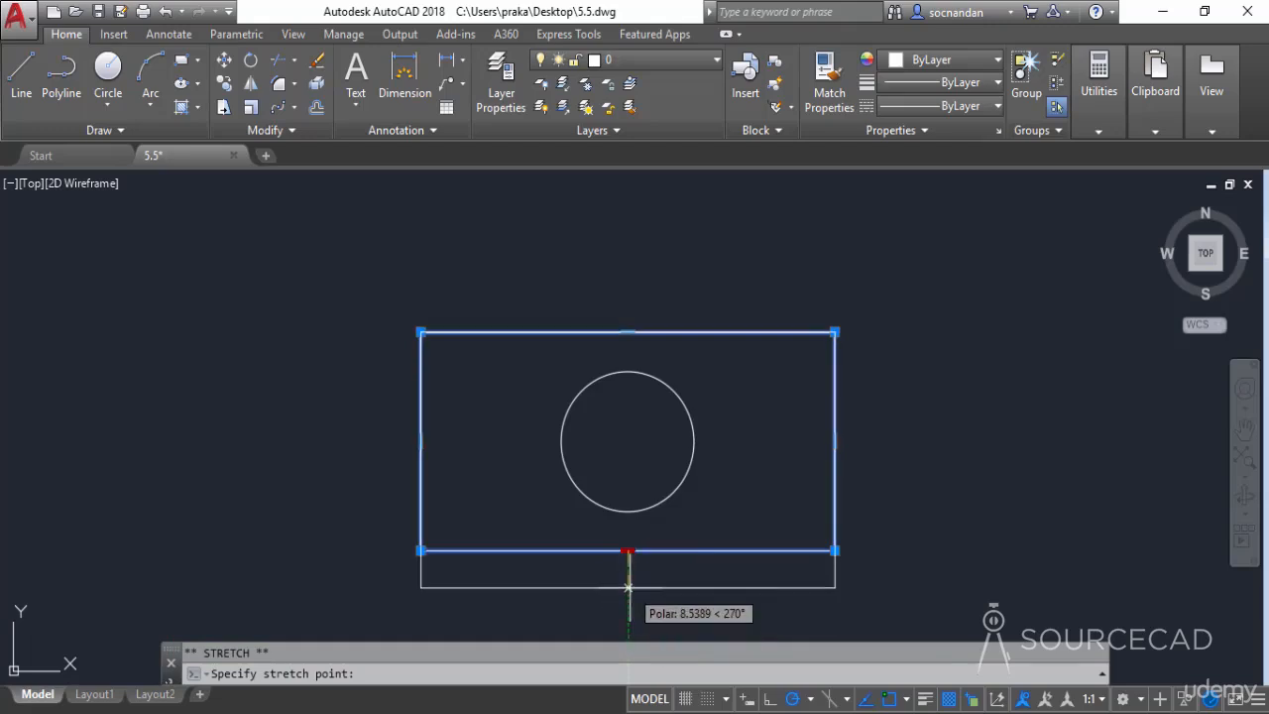
pyautogui.press('space')
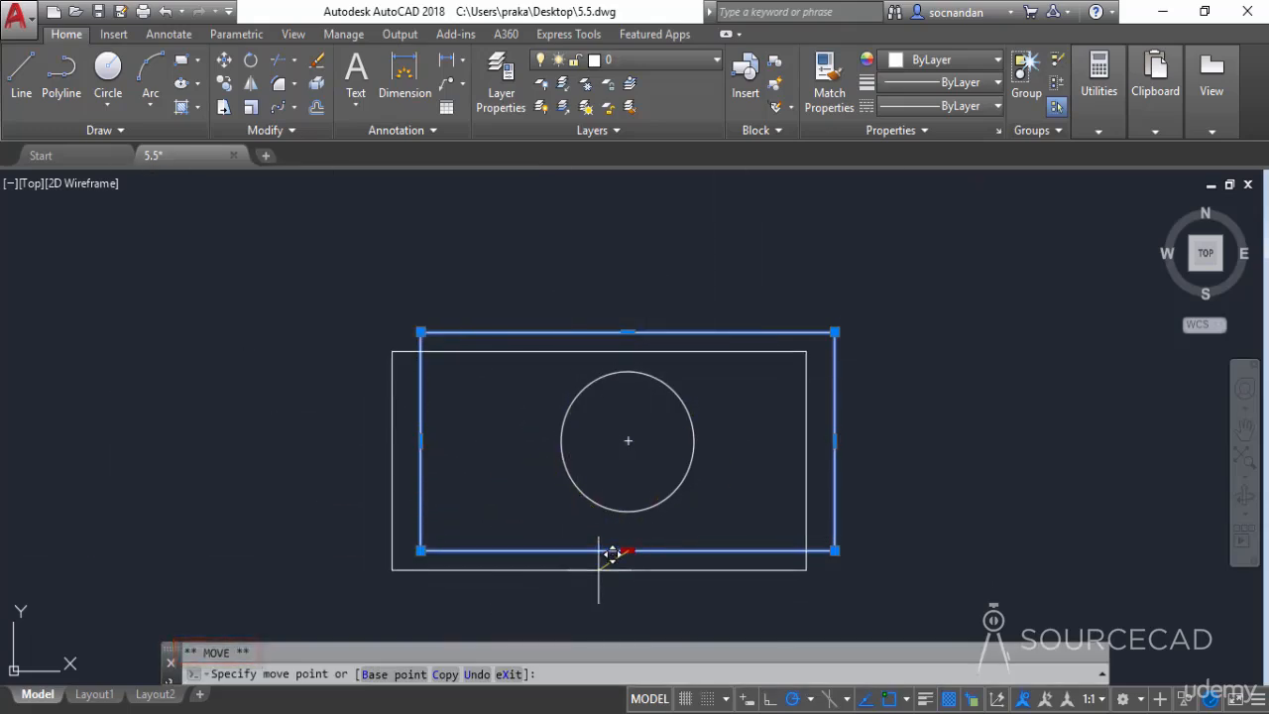
pyautogui.press('space')
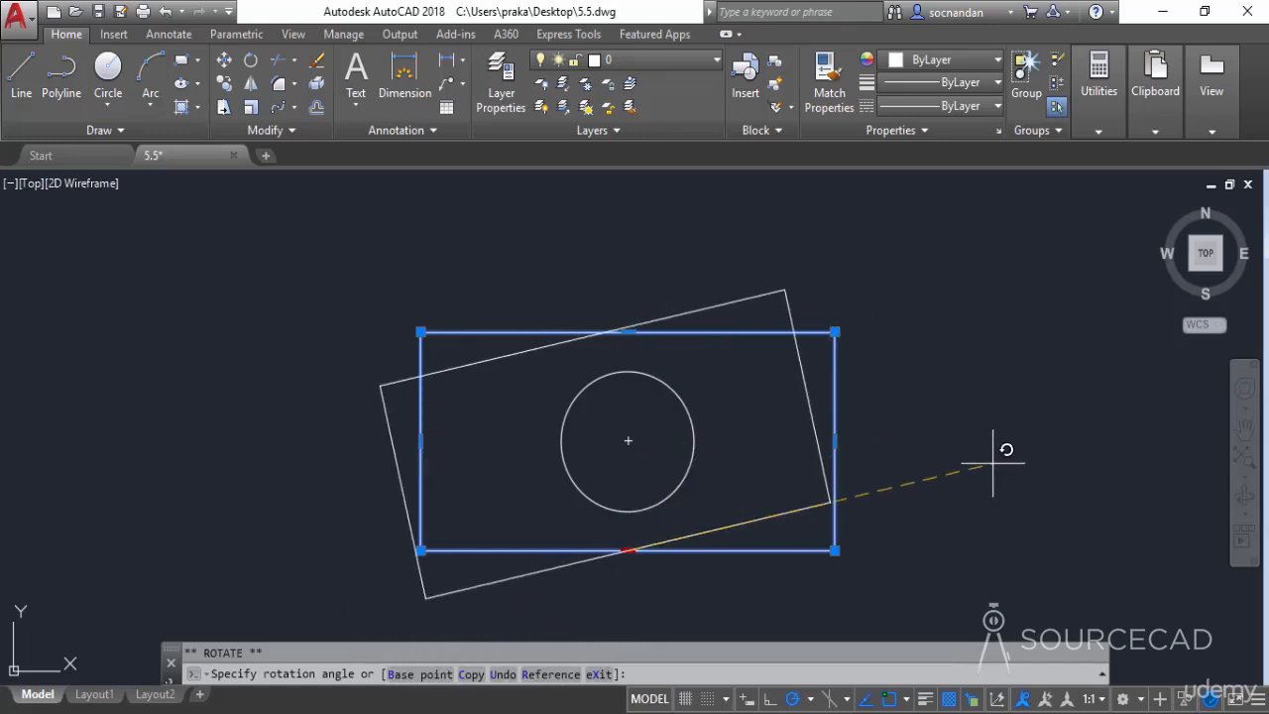
pyautogui.press('space')
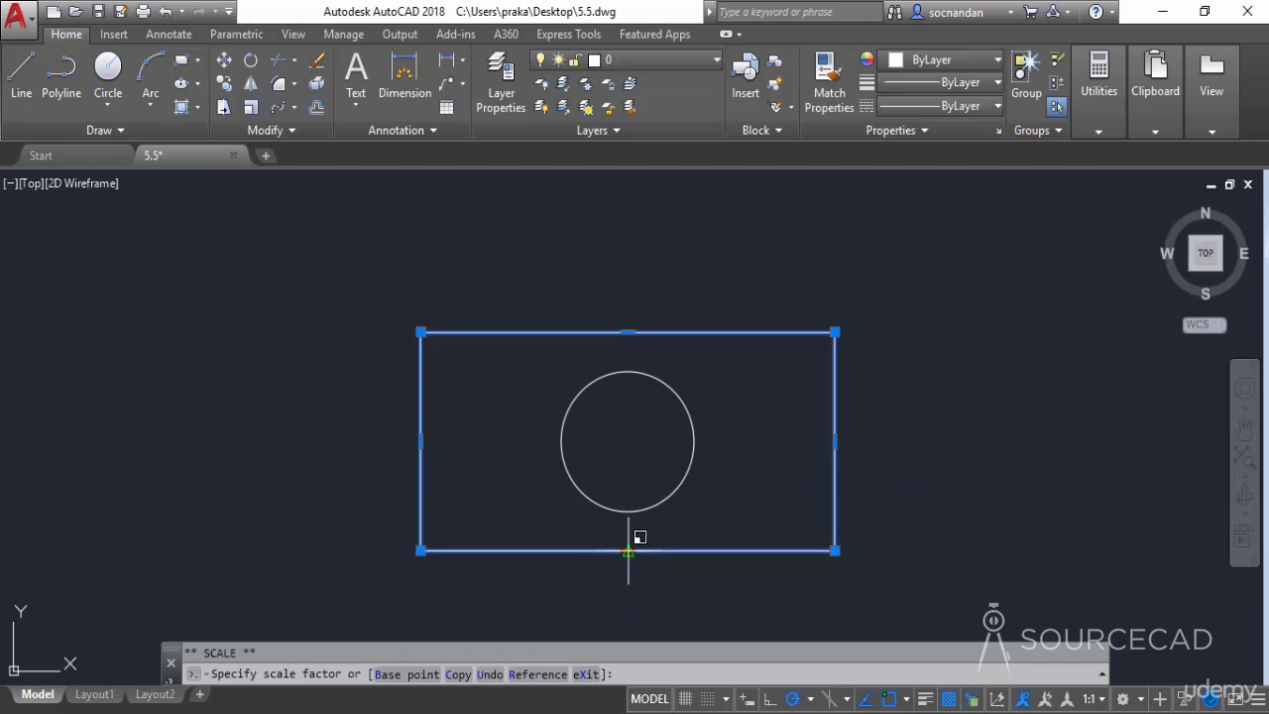
pyautogui.press('space')
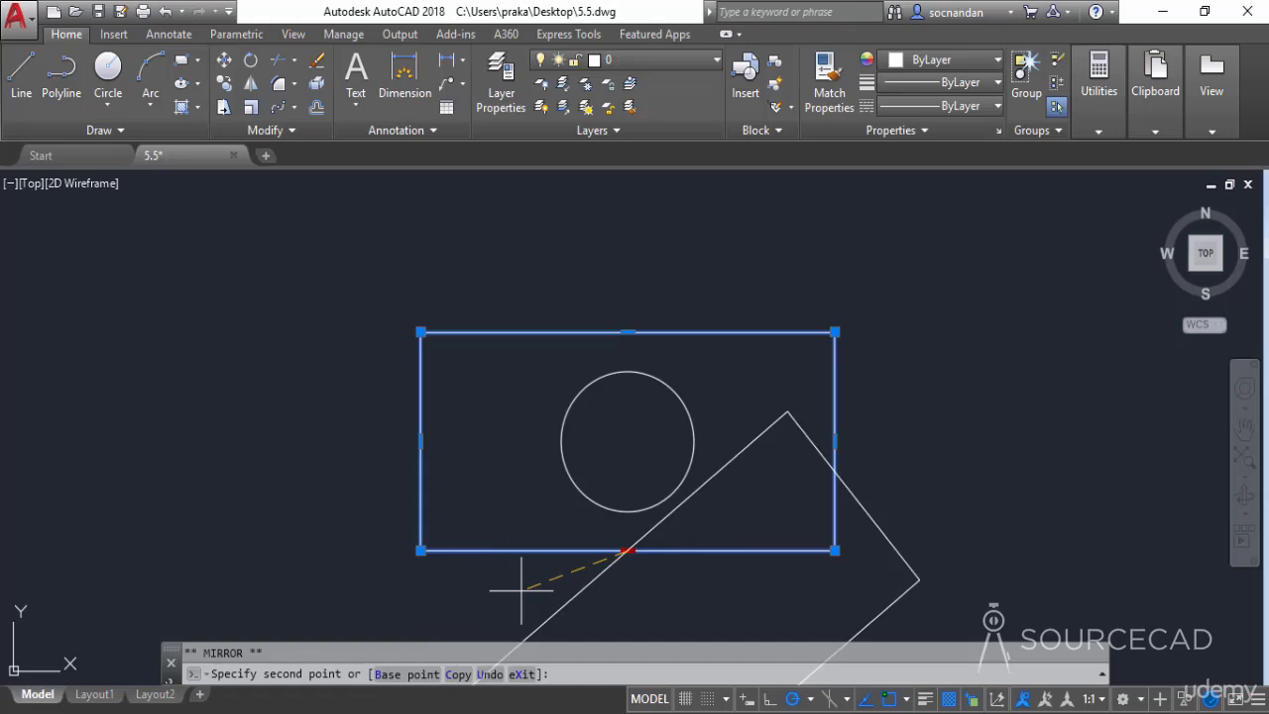
pyautogui.press('space')
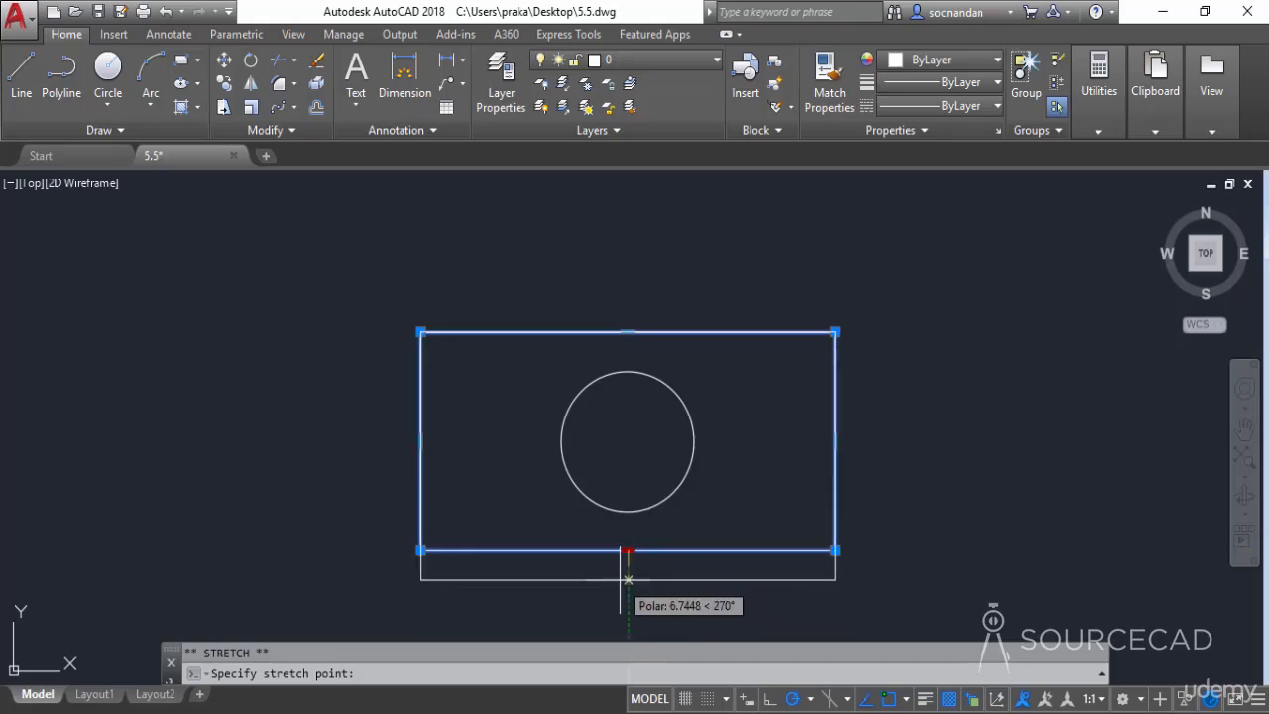
pyautogui.press('Escape')
pyautogui.press('Escape')
pyautogui.click(689, 595)
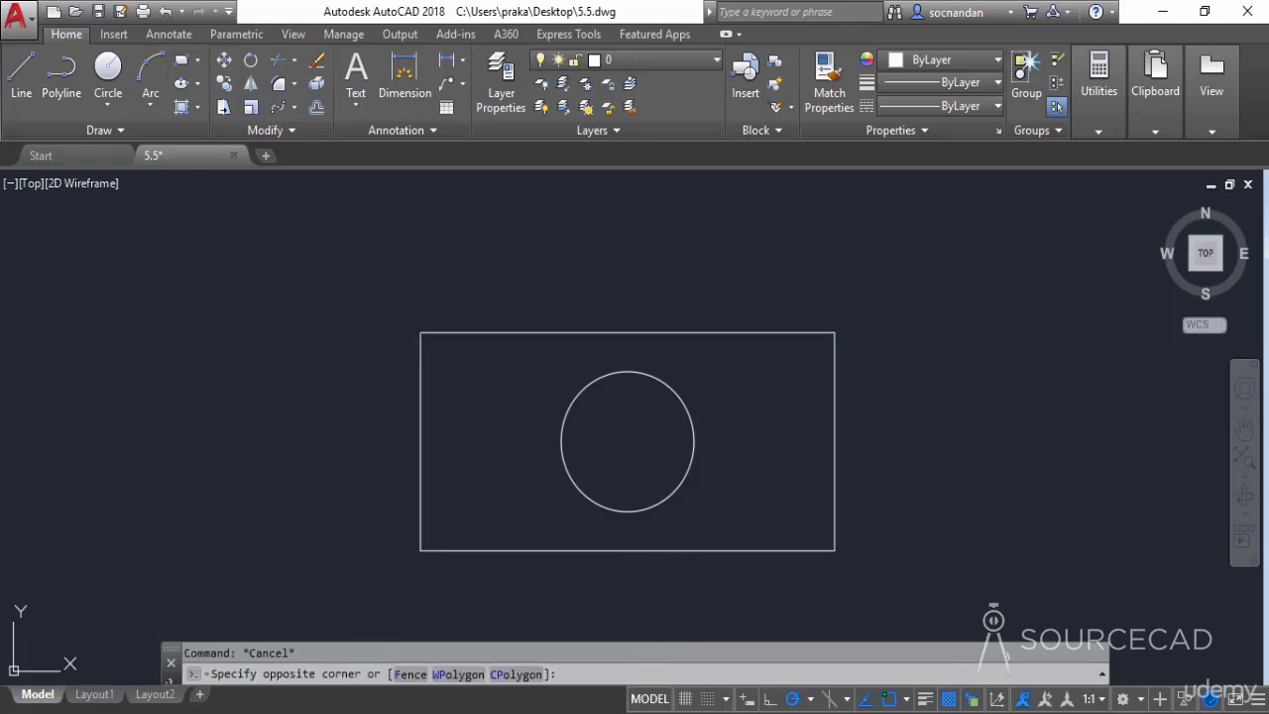
# Select the rectangle and circle together, cycle the circle's center grip through Stretch, Move, Rotate, Scale and Mirror modes, and cancel the grip edit.
pyautogui.click(621, 466)
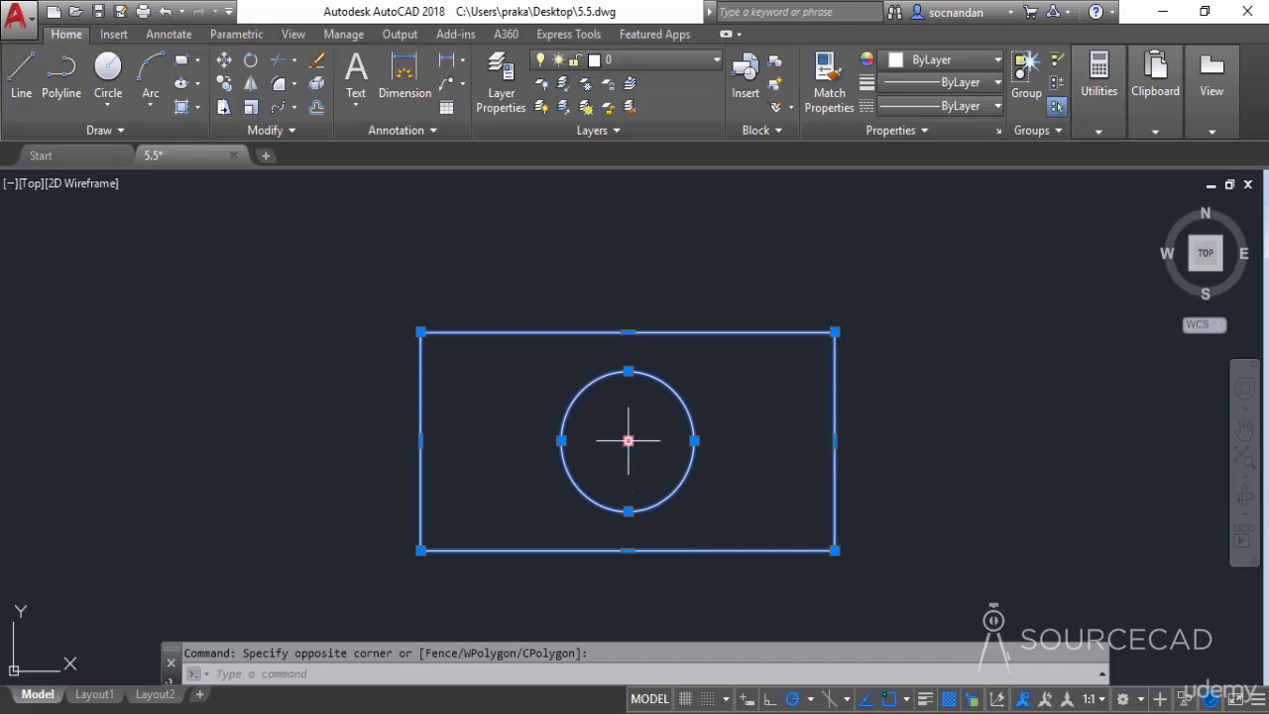
pyautogui.click(628, 441)
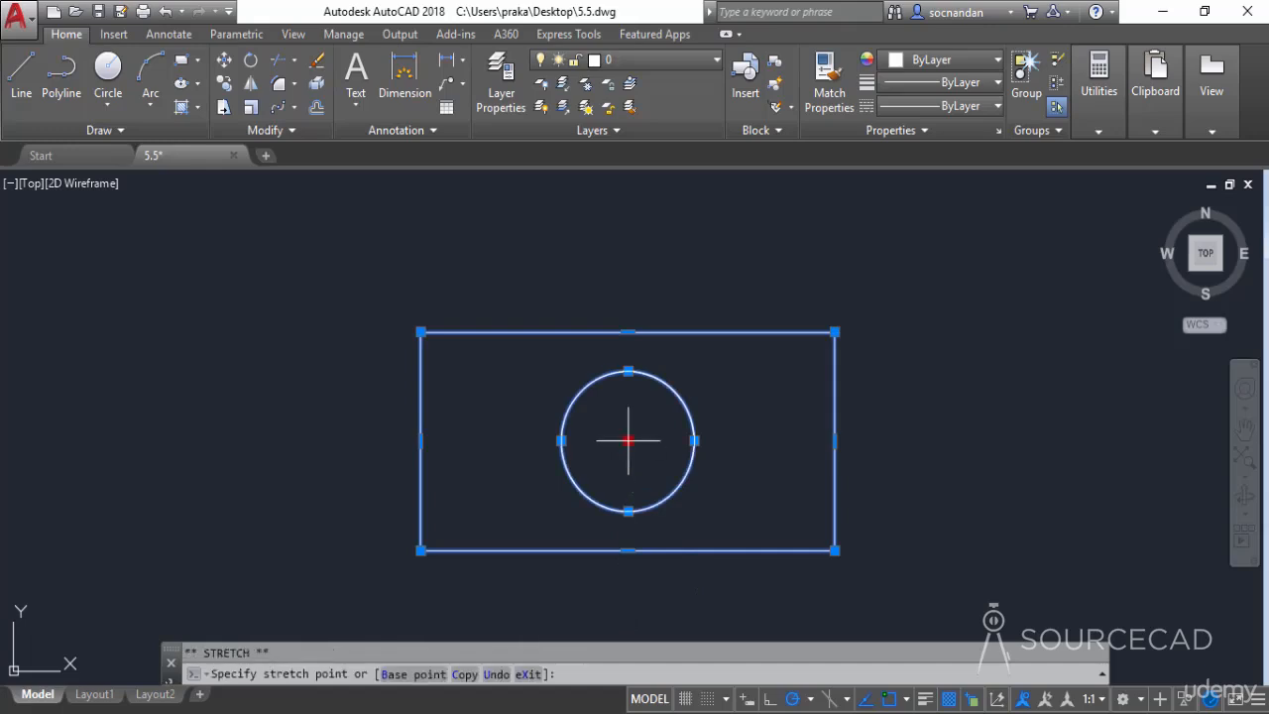
pyautogui.press('space')
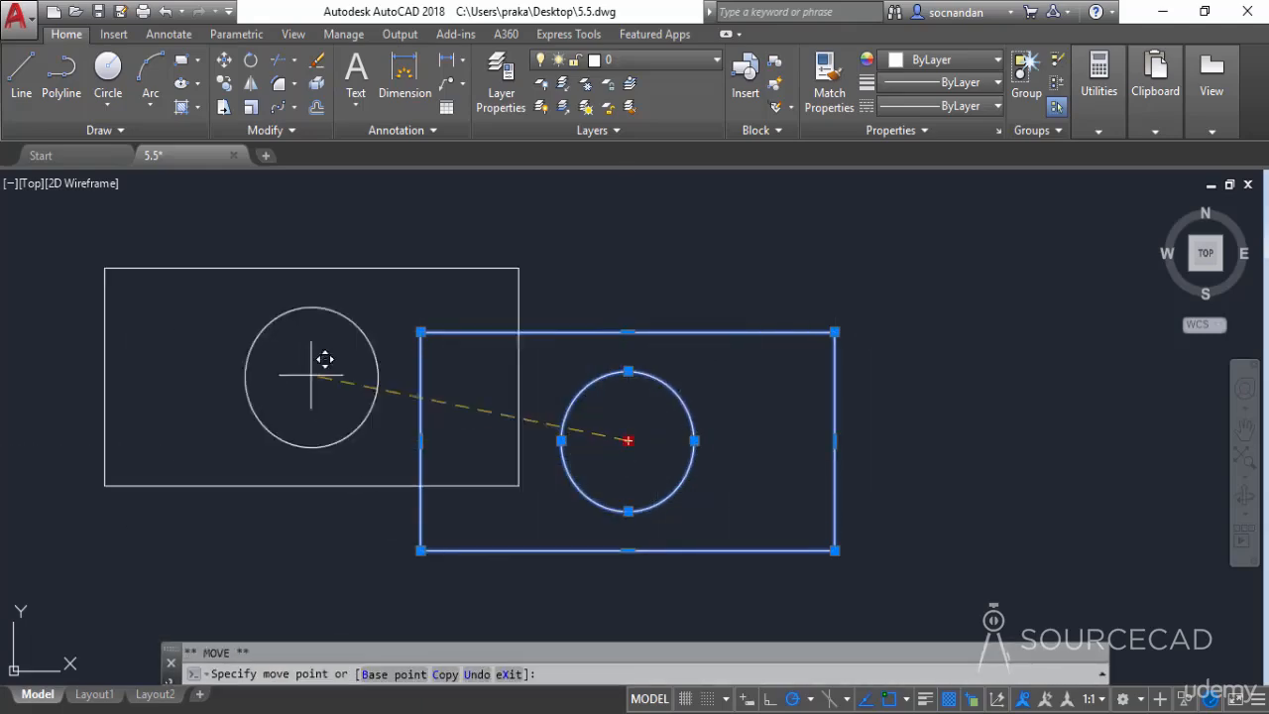
pyautogui.press('space')
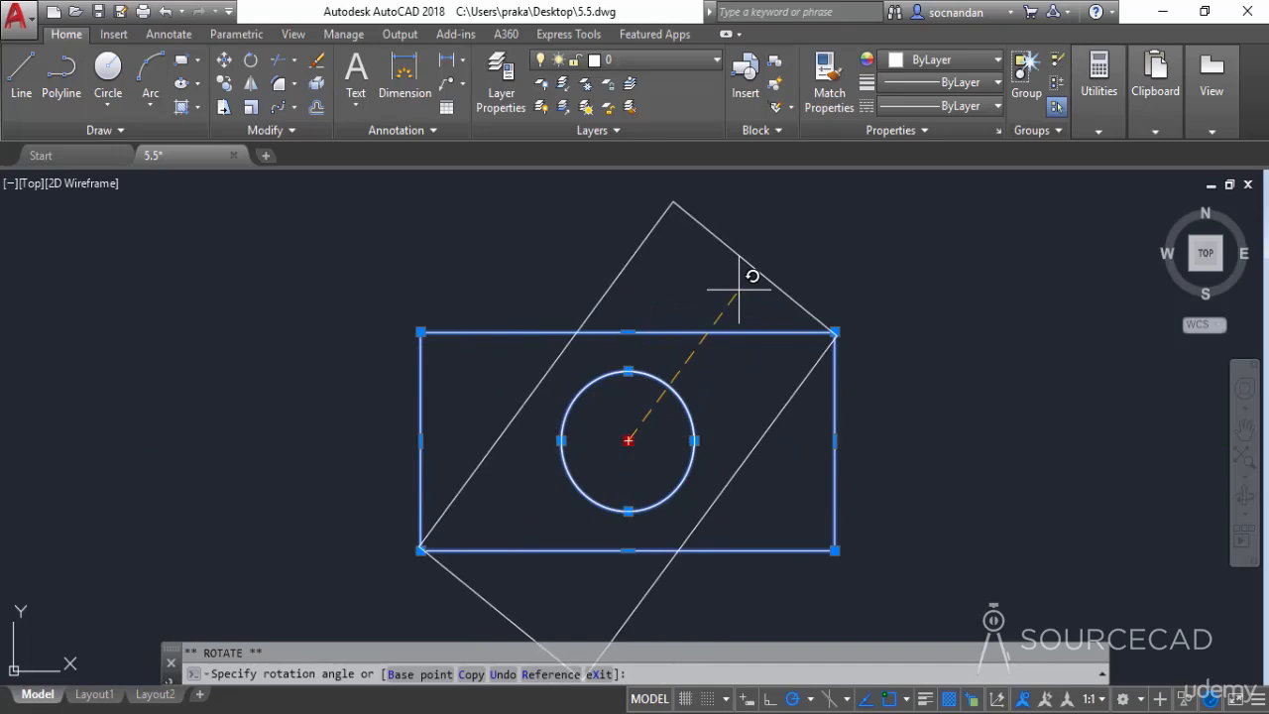
pyautogui.press('space')
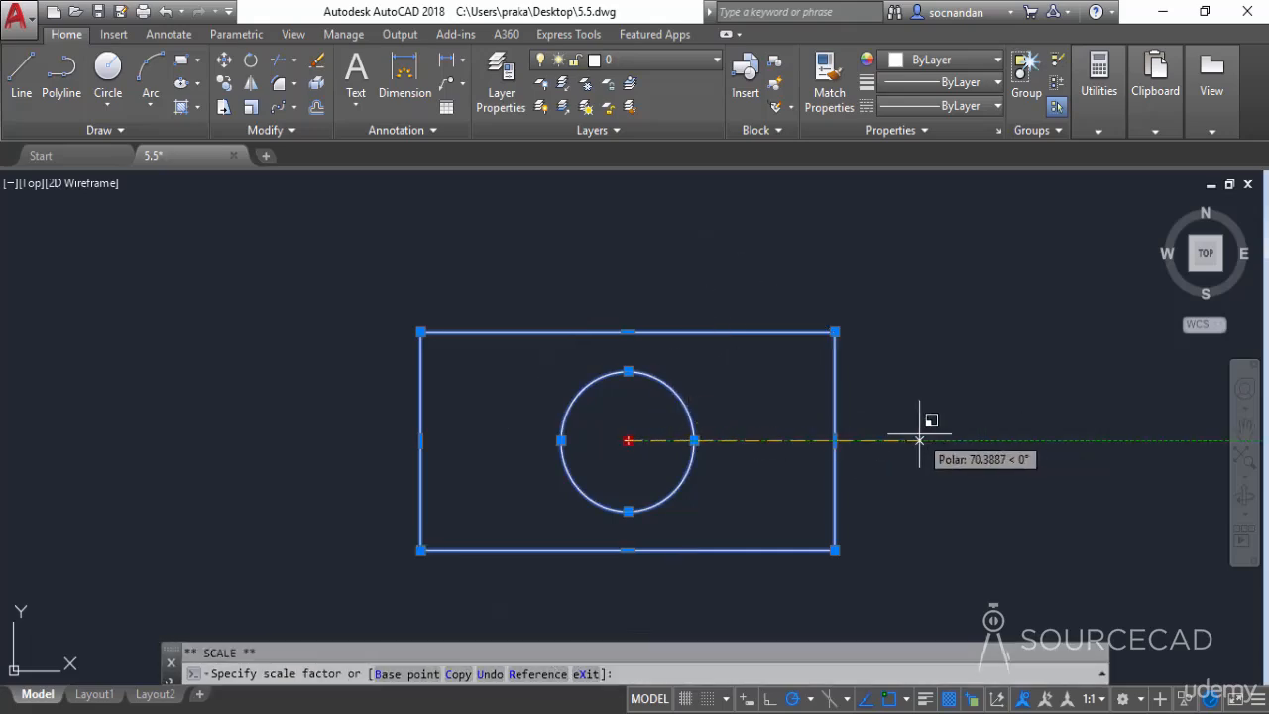
pyautogui.press('space')
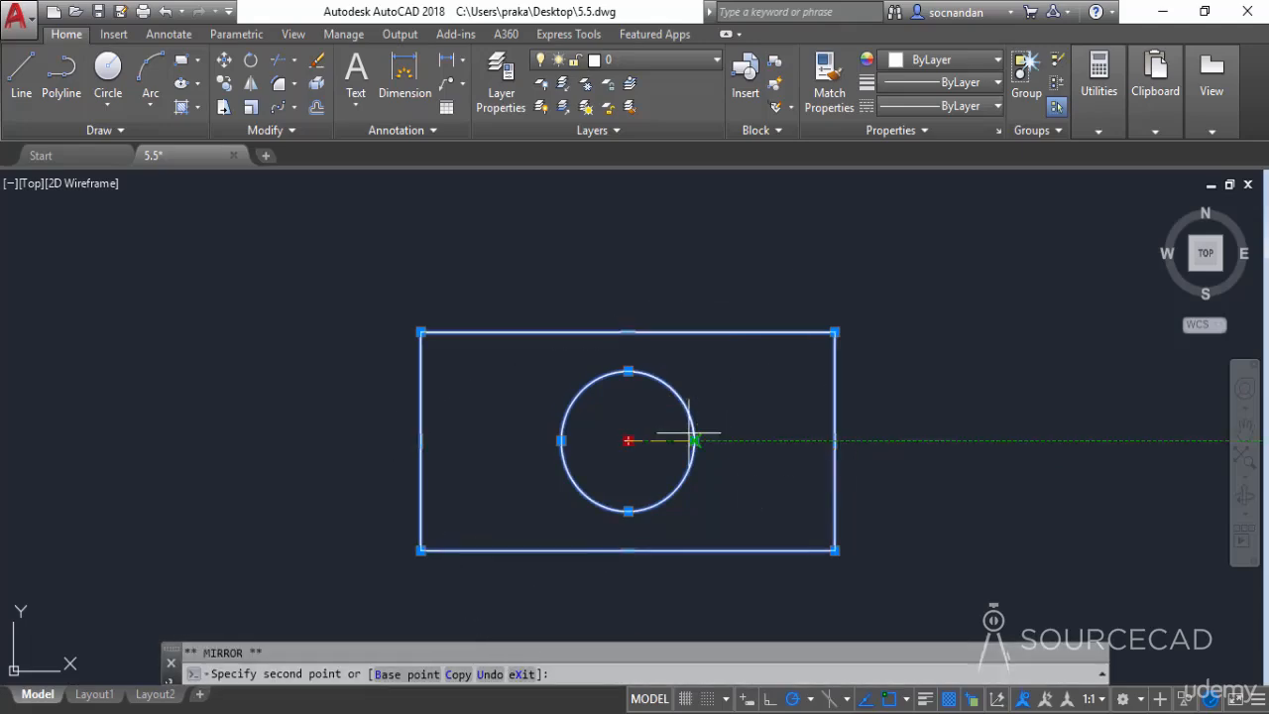
pyautogui.press('space')
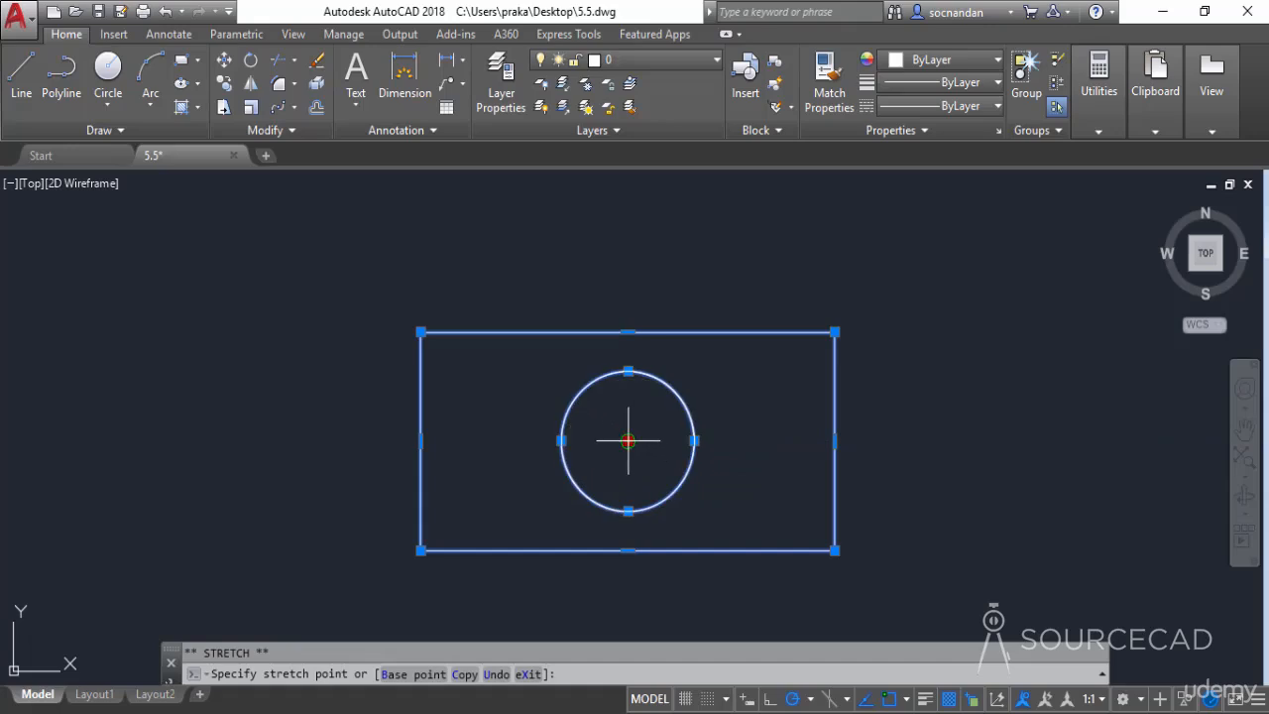
pyautogui.press('Escape')
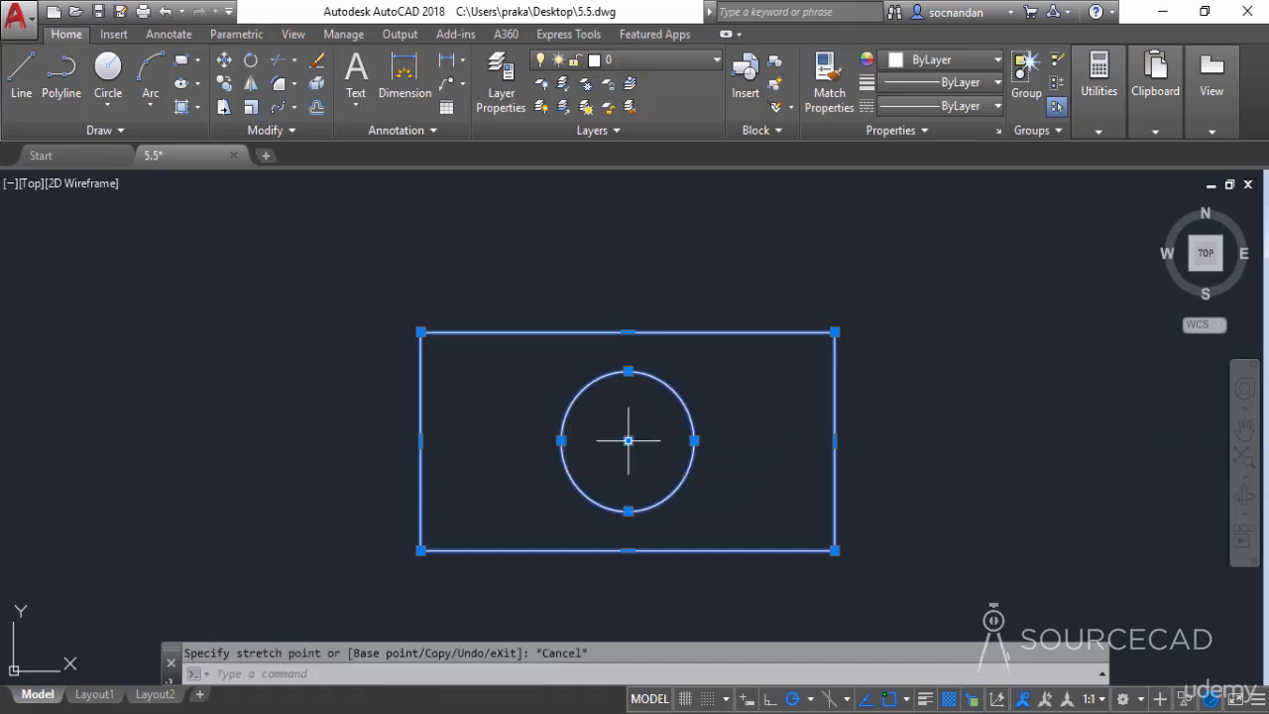
# Enlarge the circle slightly by stretching its right quadrant grip horizontally outward, keep its center in place, and clear the selection.
pyautogui.click(693, 441)
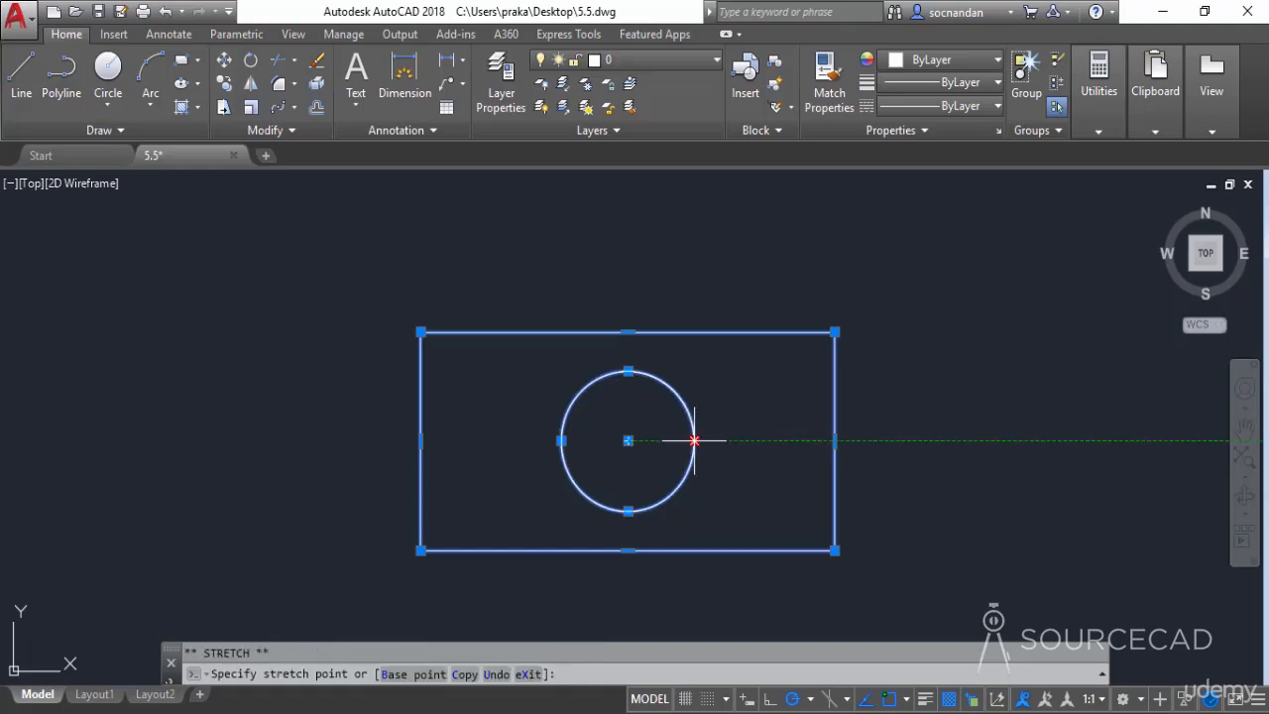
pyautogui.click(707, 440)
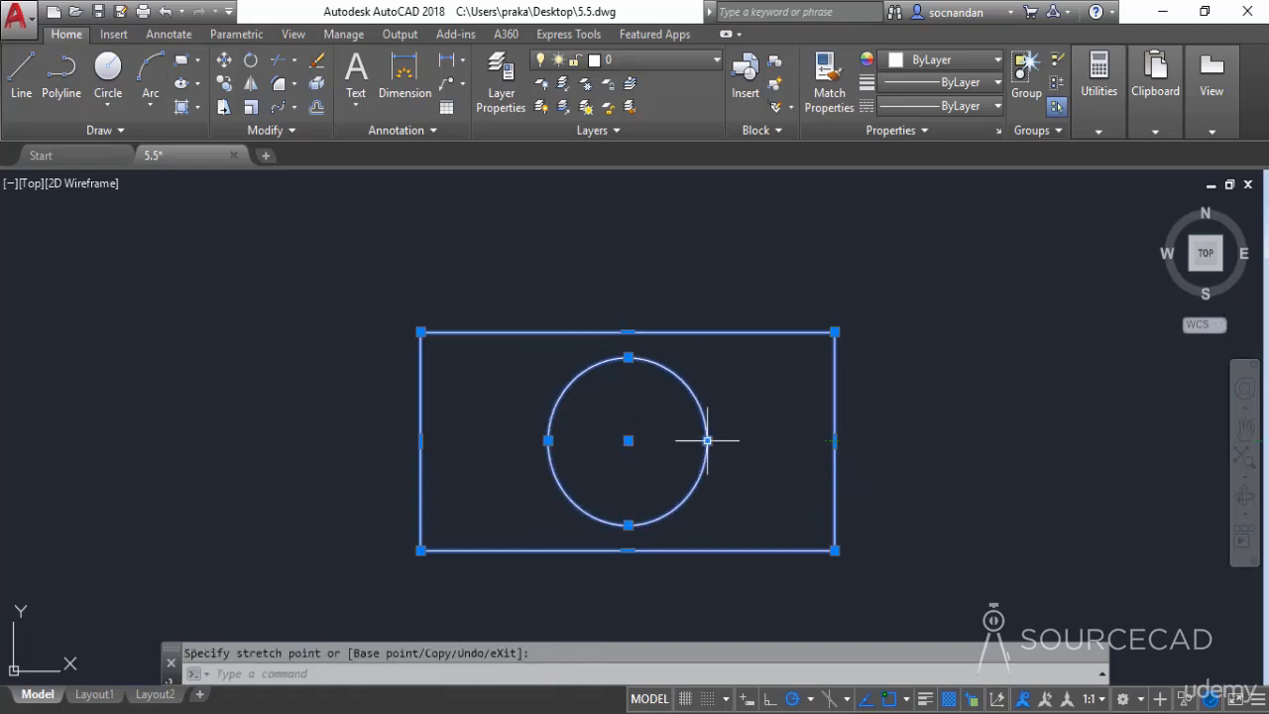
pyautogui.click(628, 440)
pyautogui.click(627, 440)
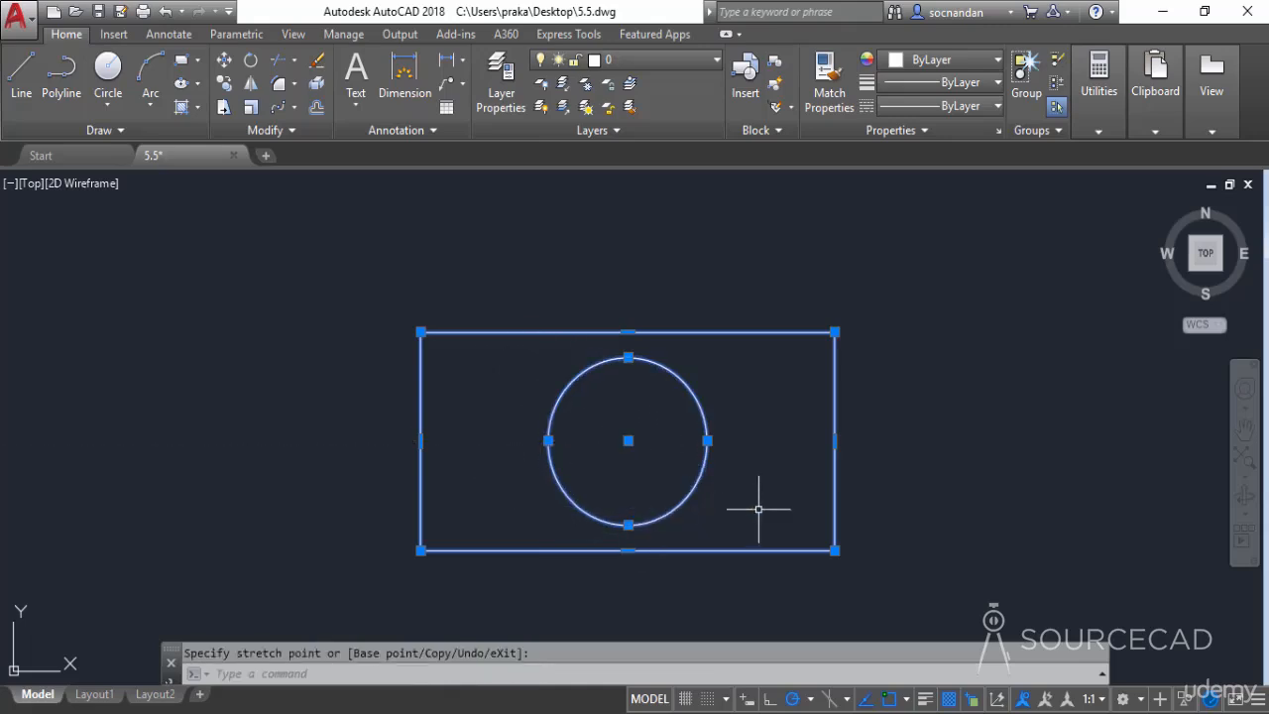
pyautogui.press('Escape')
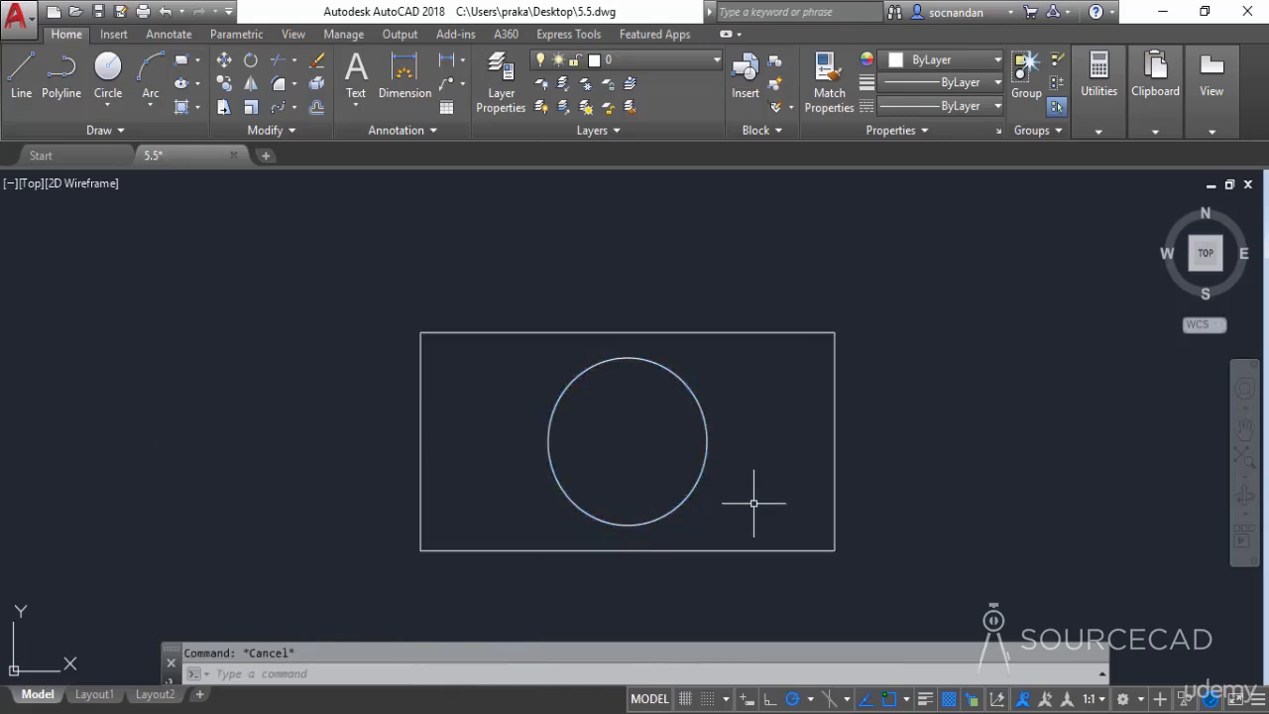